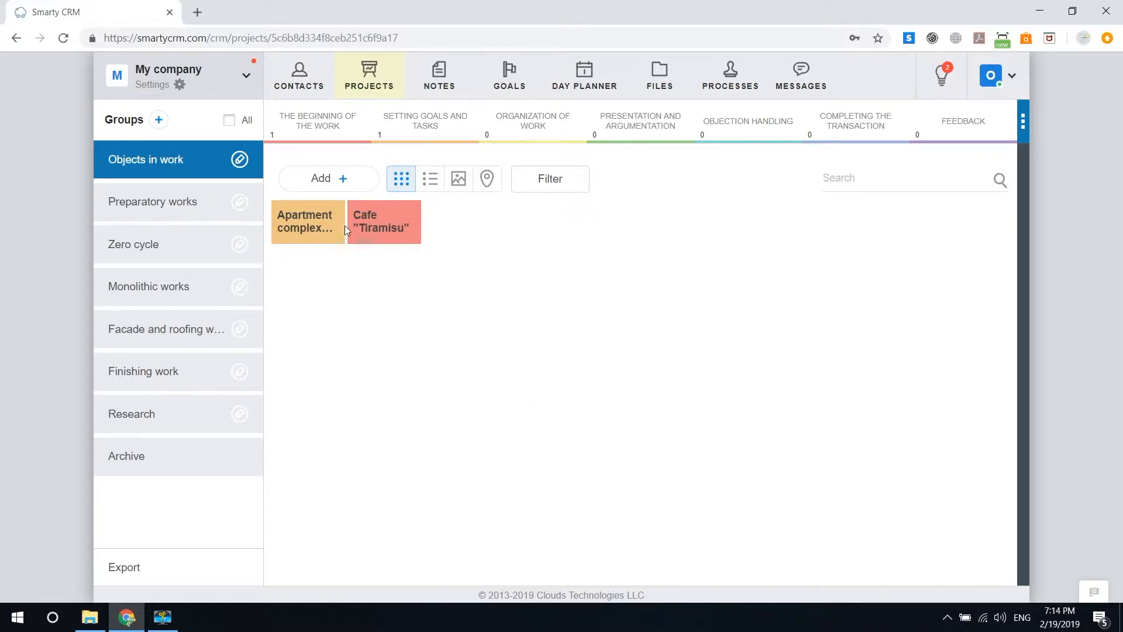
# - Open the Apartment complex "Rainbow Valley" project details
pyautogui.moveTo(336, 215)
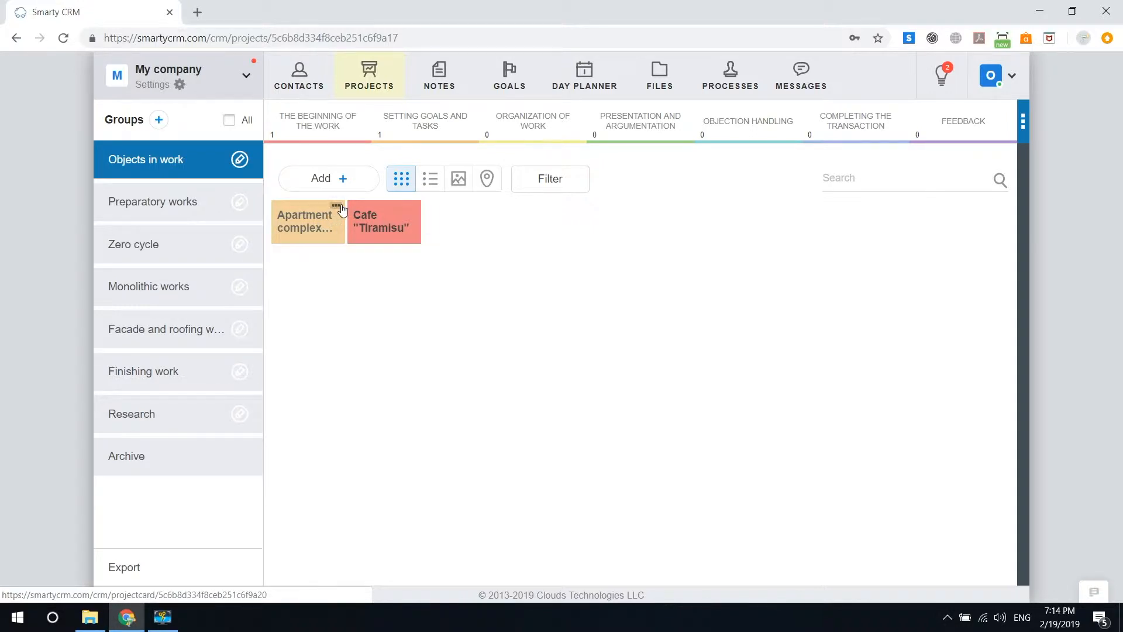
pyautogui.click(340, 207)
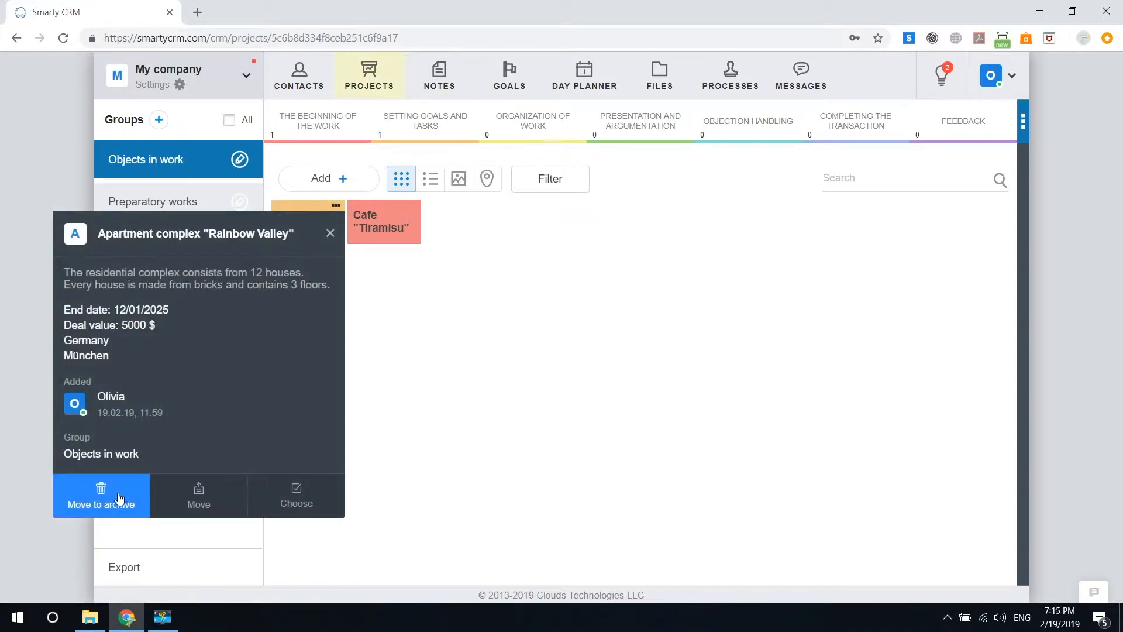
pyautogui.click(330, 232)
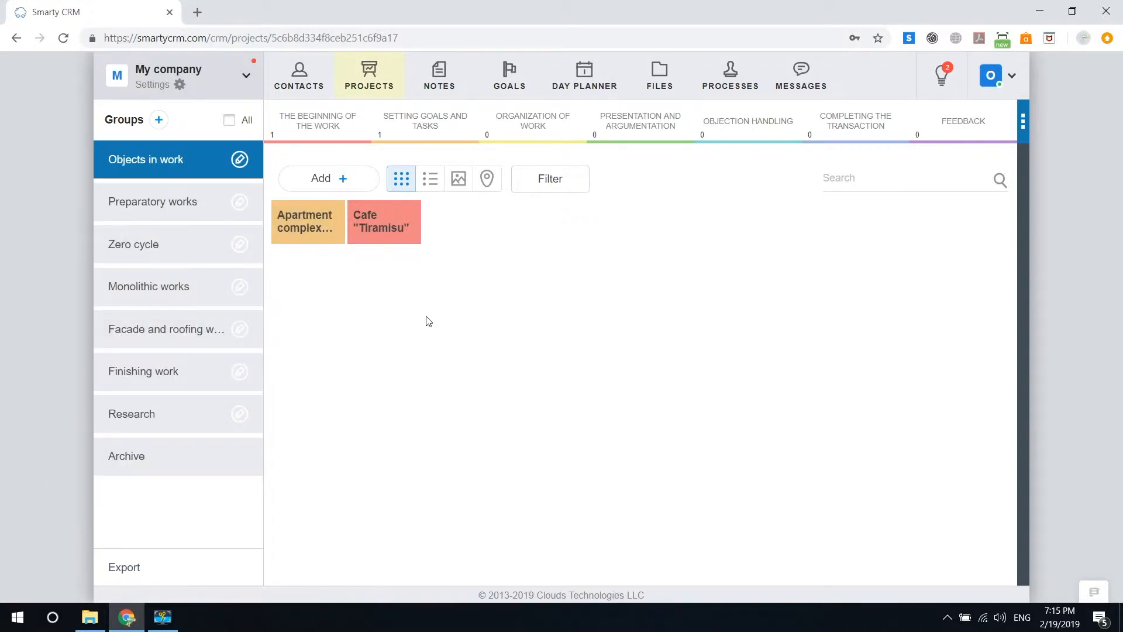
pyautogui.click(335, 207)
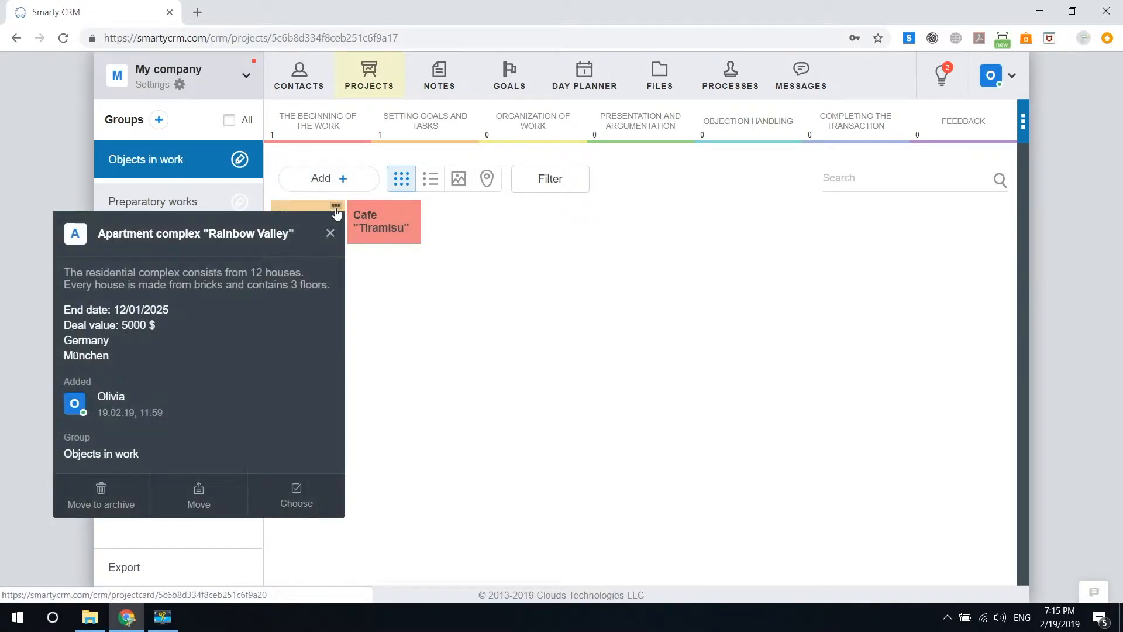
# - Select Rainbow Valley and Cafe "Tiramisu", move both to archive, then start a new project
pyautogui.click(302, 497)
pyautogui.click(411, 233)
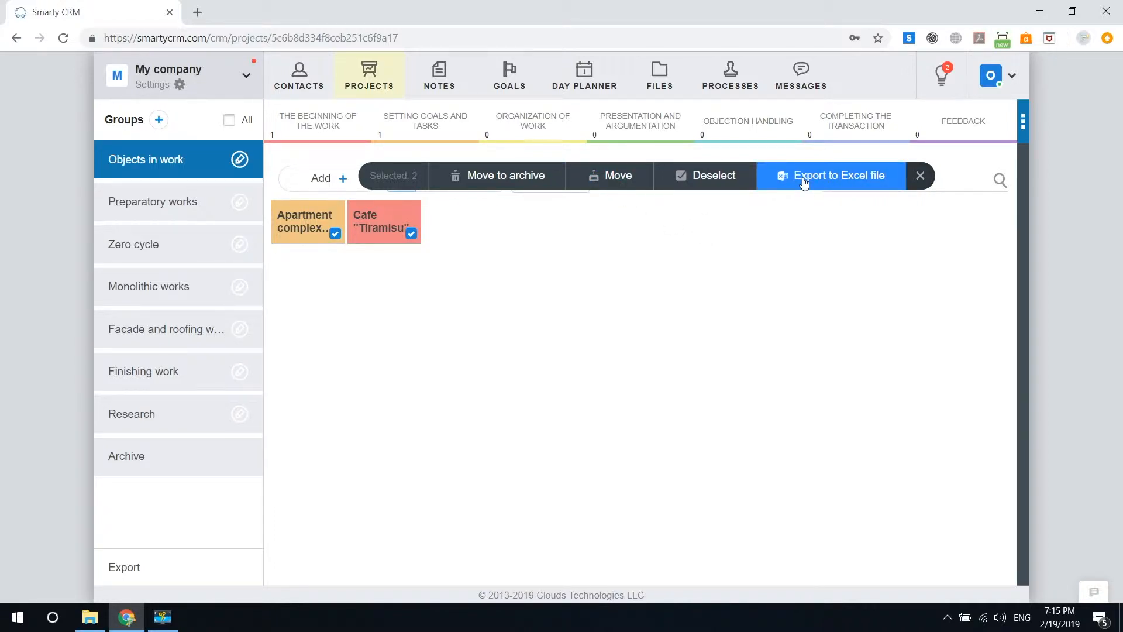
pyautogui.click(496, 183)
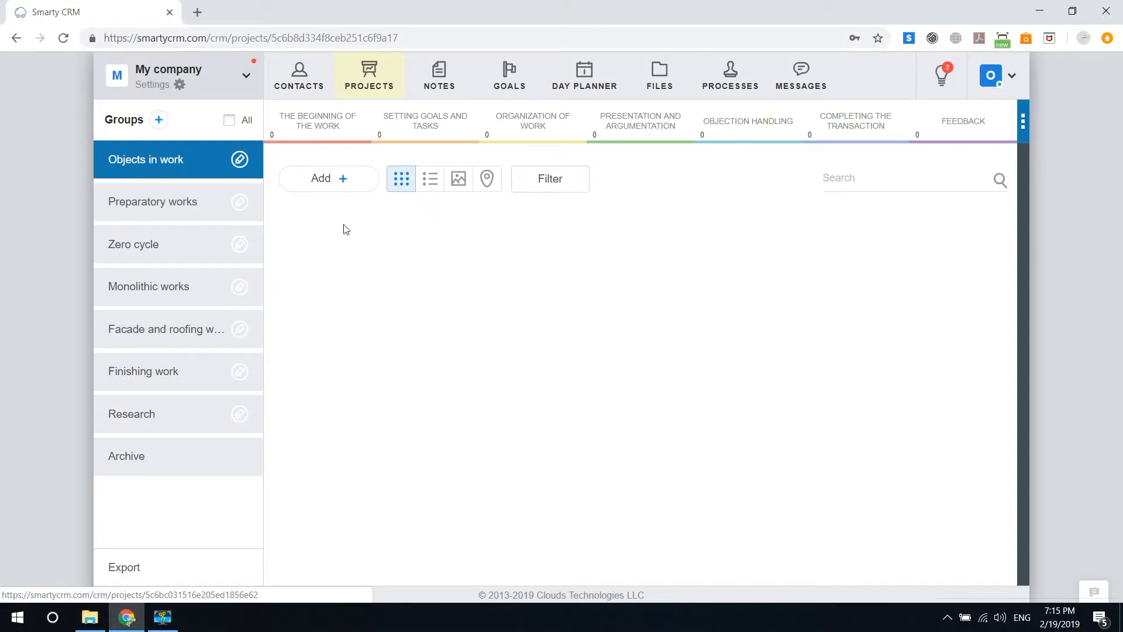
pyautogui.click(349, 192)
# - Name the new project 'Clear Cost', leaving description and currency unchanged
pyautogui.click(415, 222)
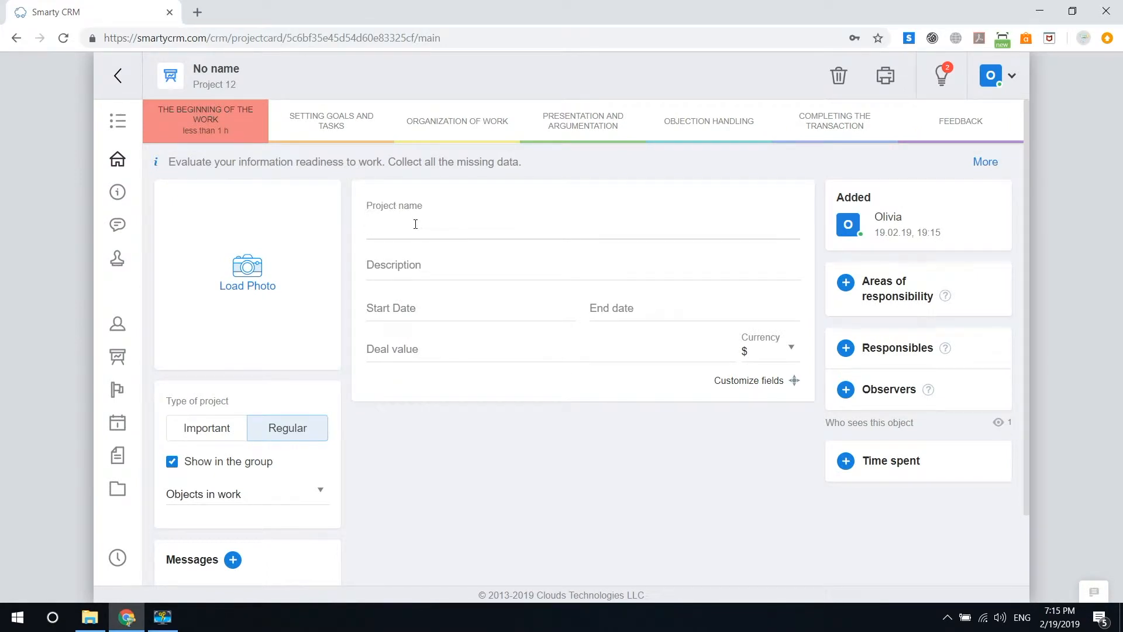
pyautogui.write('Clear')
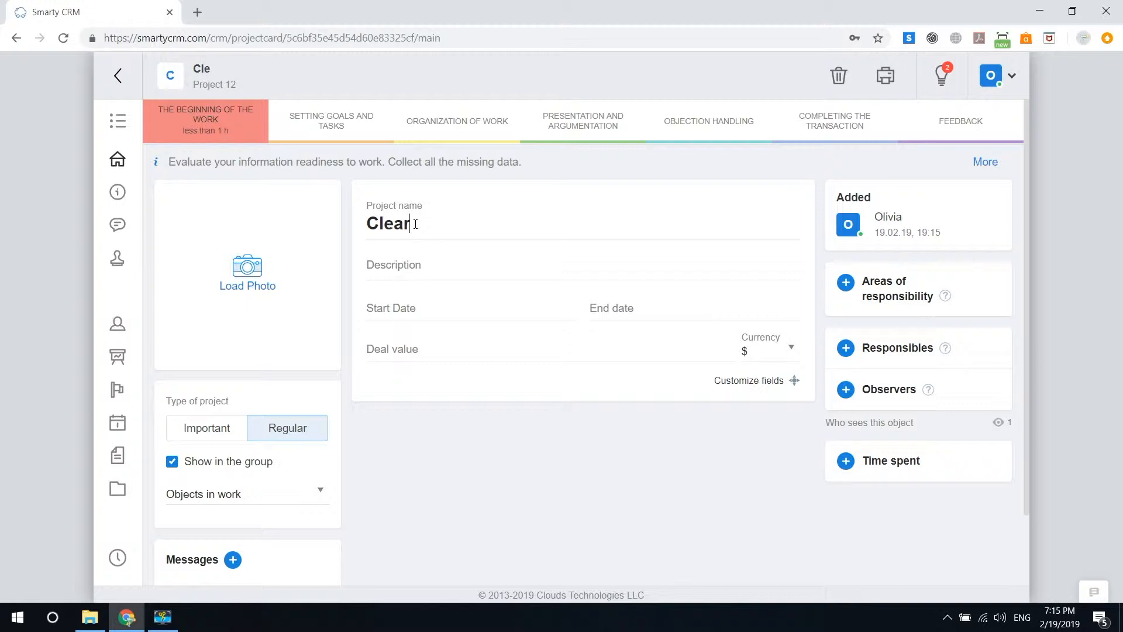
pyautogui.write(' Cost')
pyautogui.click(462, 268)
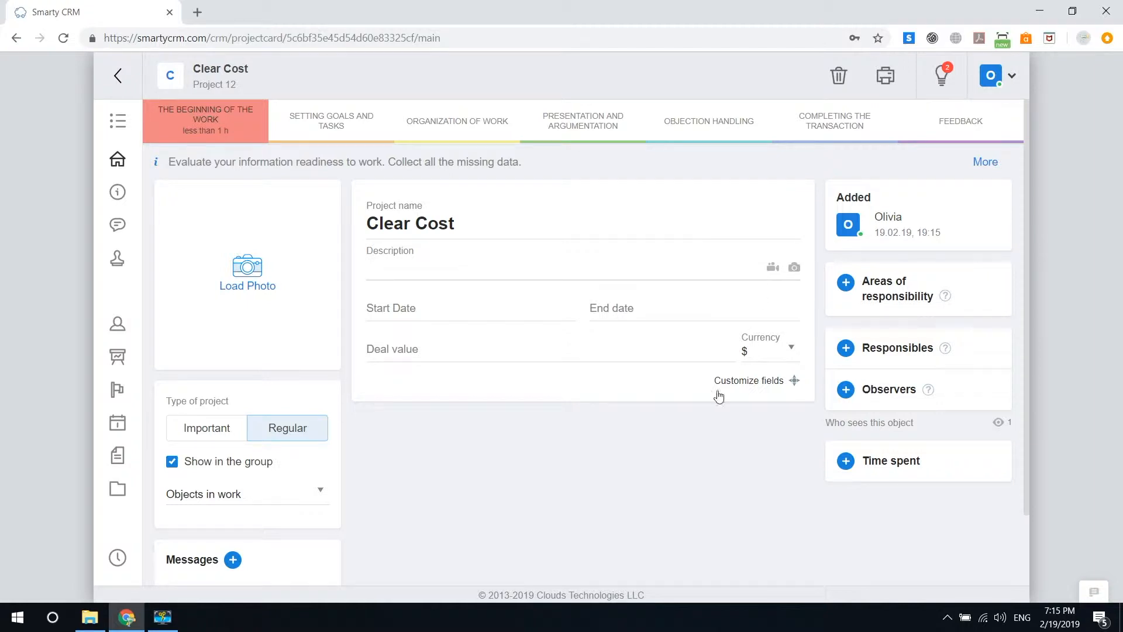
pyautogui.click(647, 455)
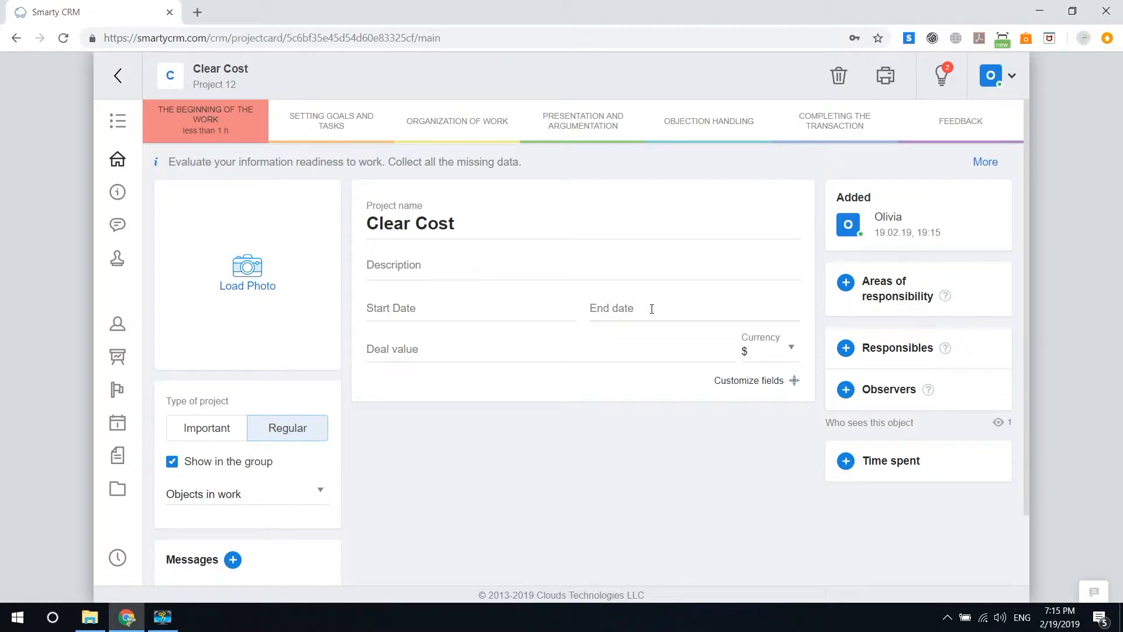
pyautogui.click(793, 351)
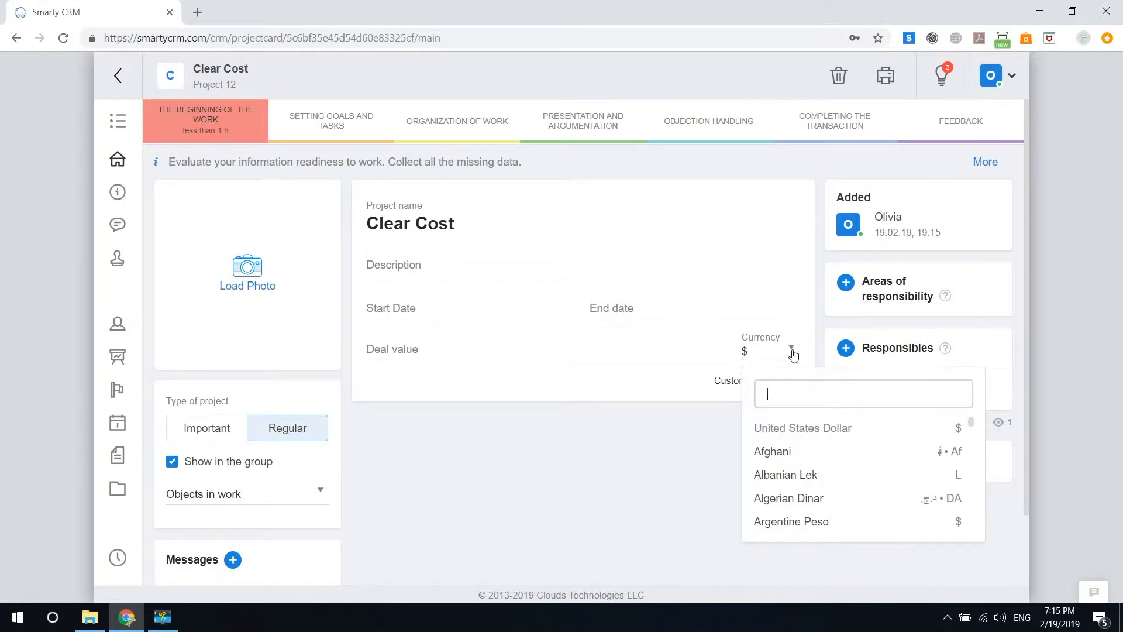
pyautogui.scroll(-1, 795, 446)
pyautogui.scroll(-5, 794, 446)
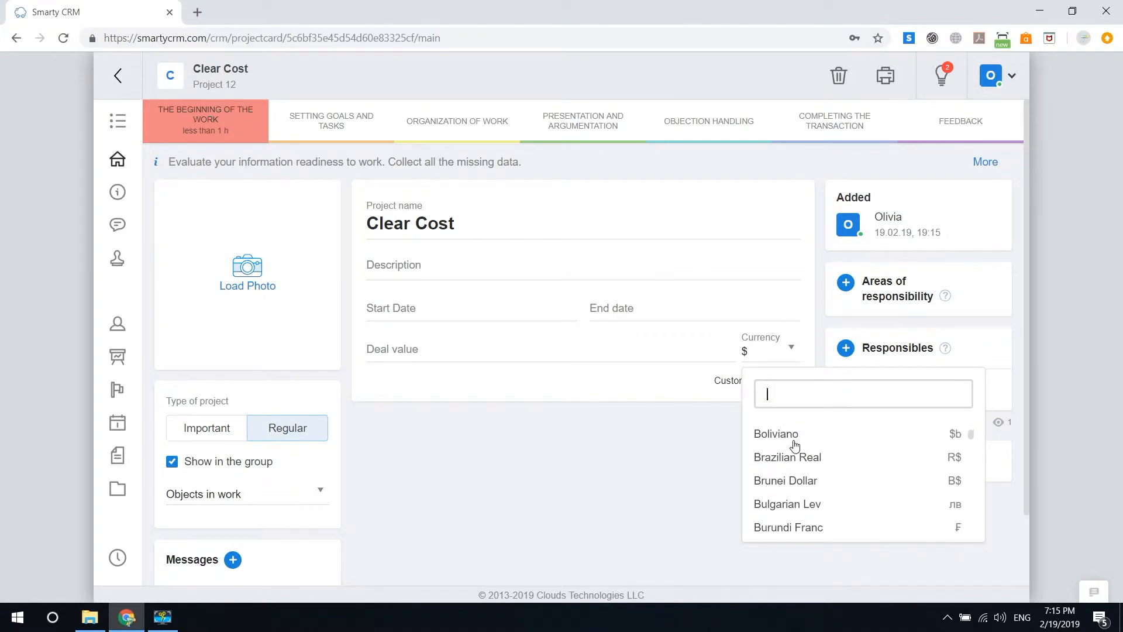
pyautogui.click(669, 488)
pyautogui.click(260, 285)
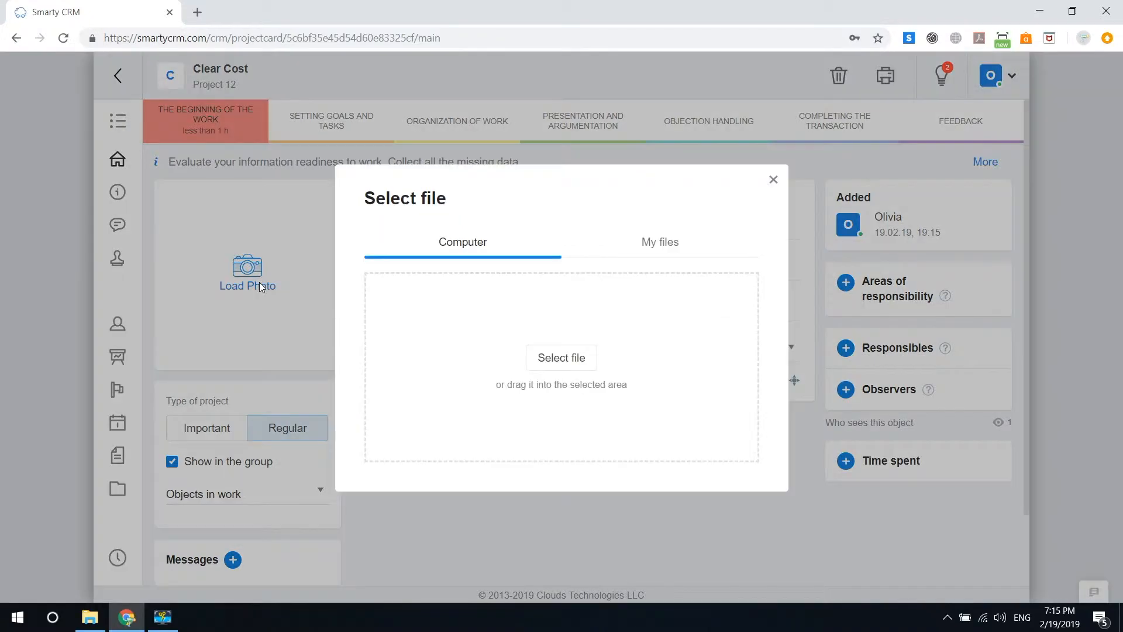
pyautogui.click(774, 180)
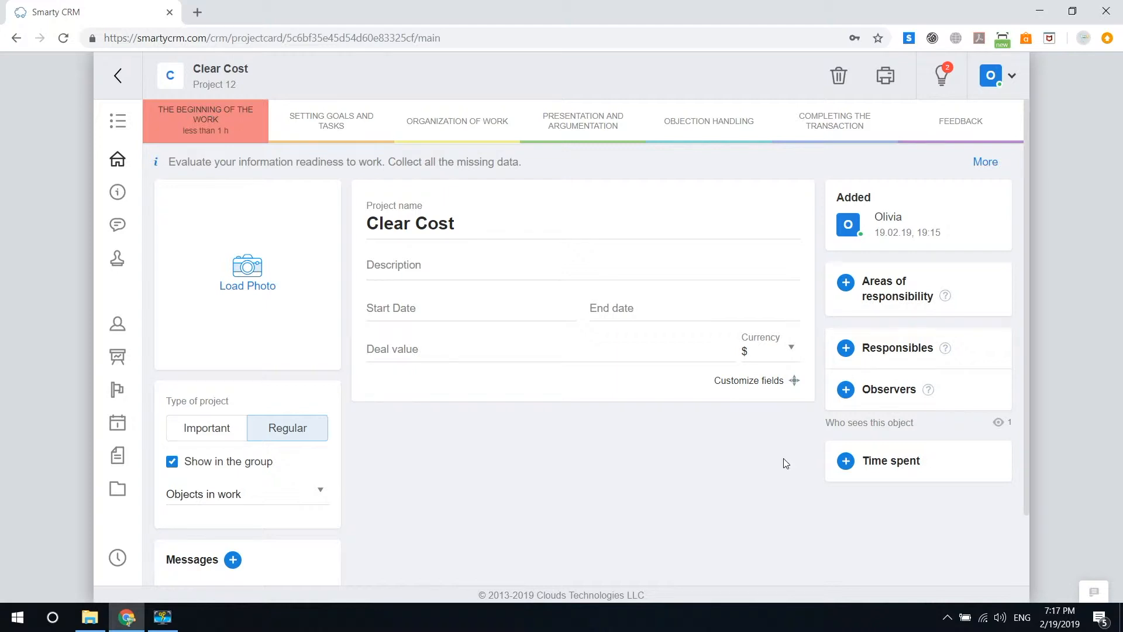
# - Log 1 hour 30 minutes of time spent on Clear Cost and go back to the projects board
pyautogui.click(846, 460)
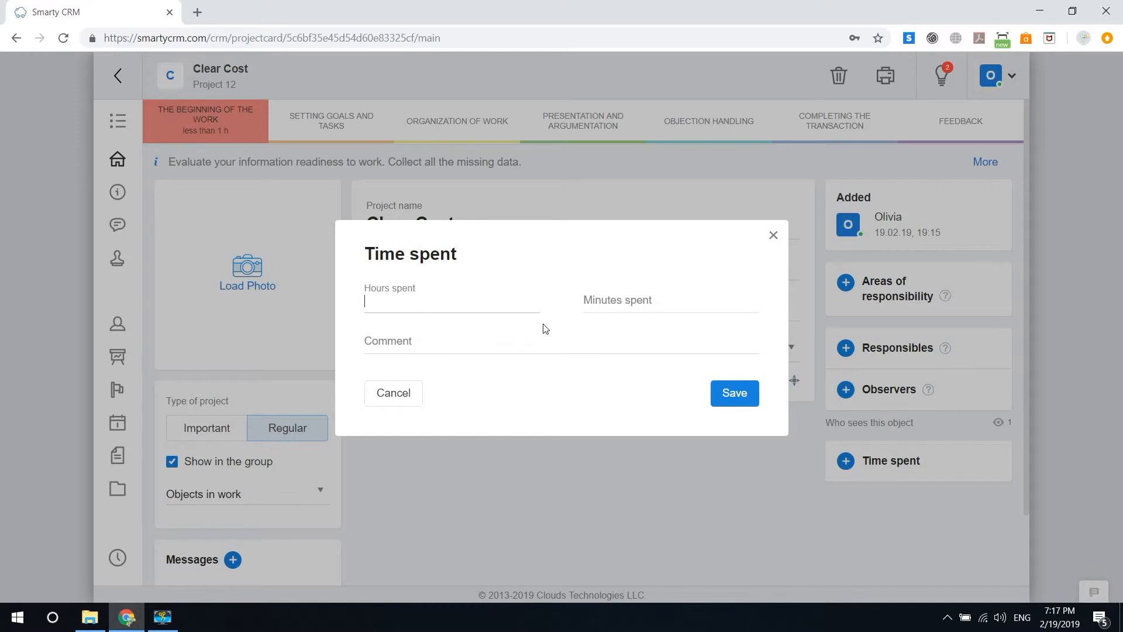
pyautogui.write('1')
pyautogui.click(640, 303)
pyautogui.write('30')
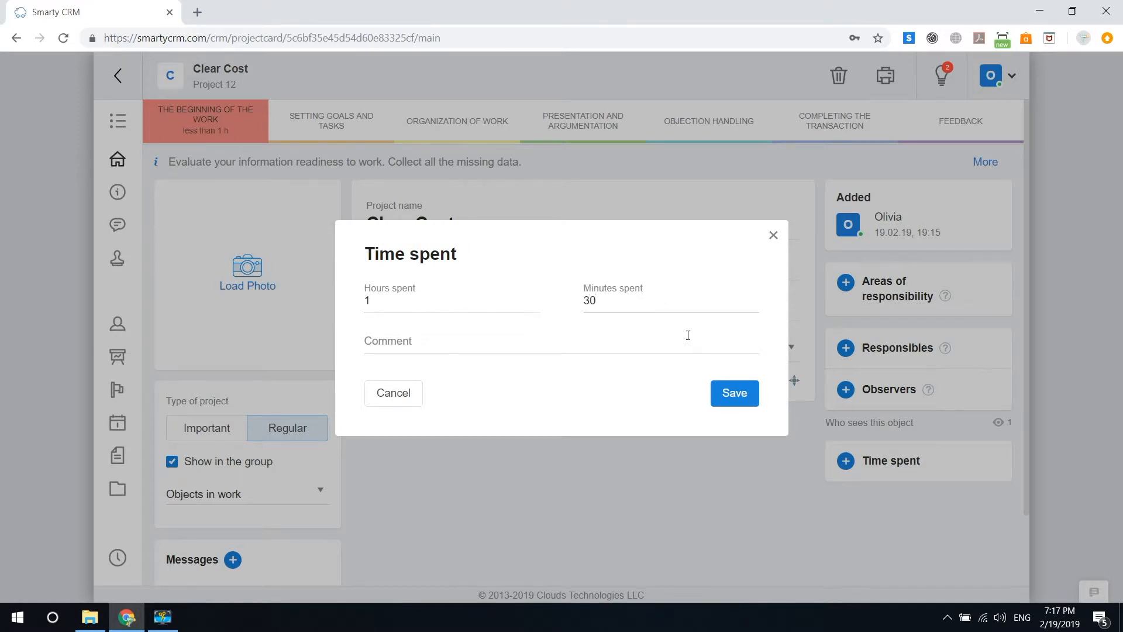
pyautogui.click(726, 393)
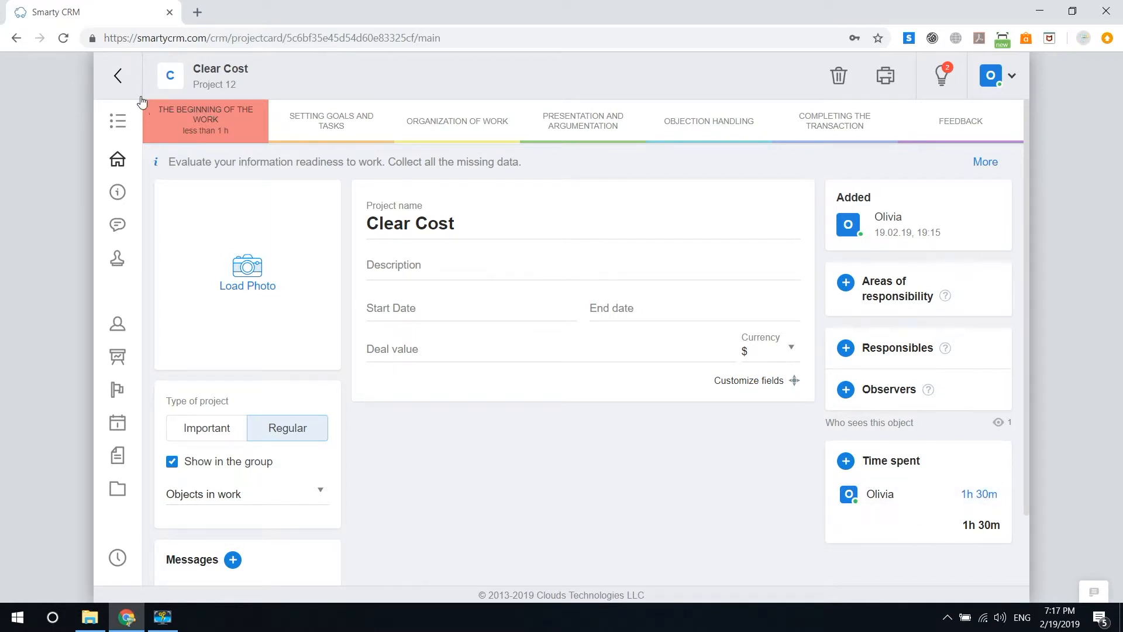
pyautogui.moveTo(118, 80)
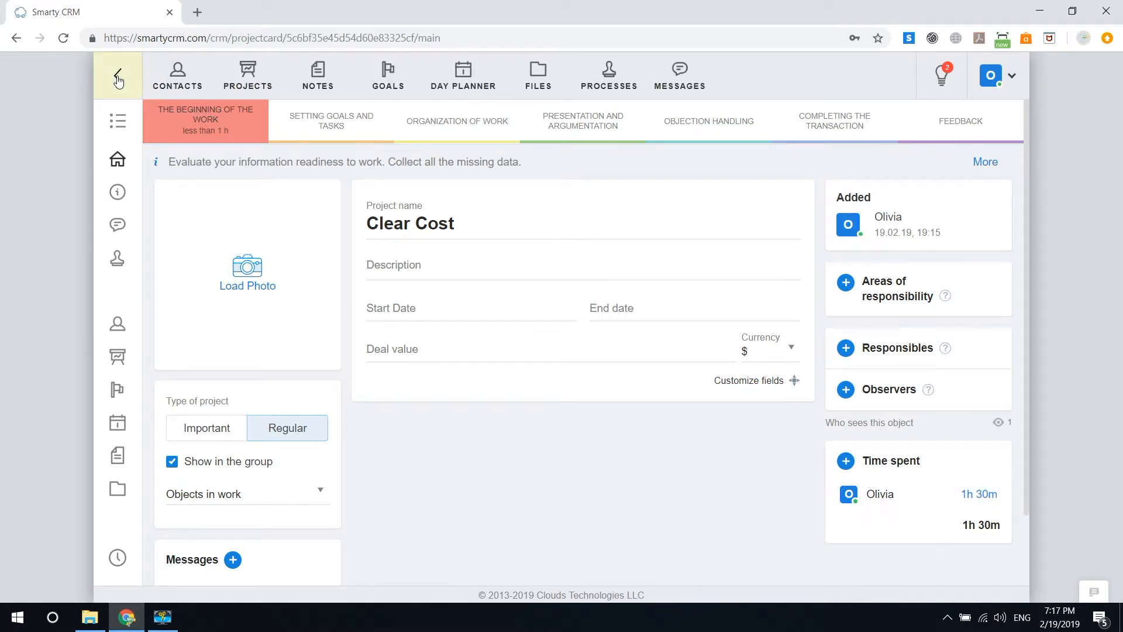
pyautogui.click(119, 80)
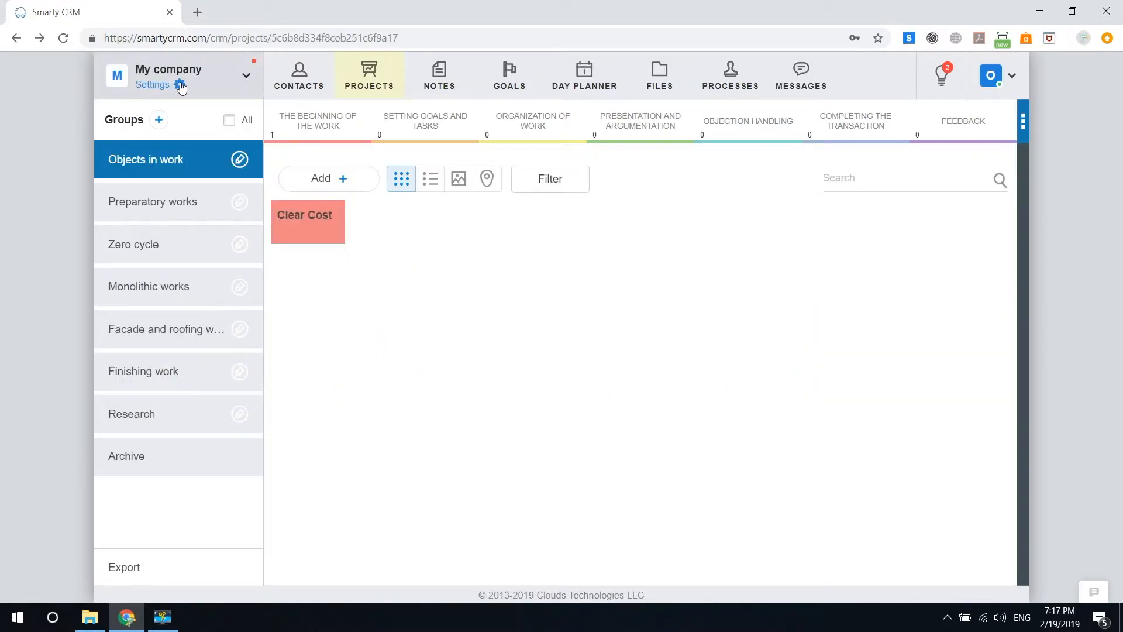
# - Review the second employee's time log in the Law firm workspace's time tracking report
pyautogui.click(246, 77)
pyautogui.click(221, 203)
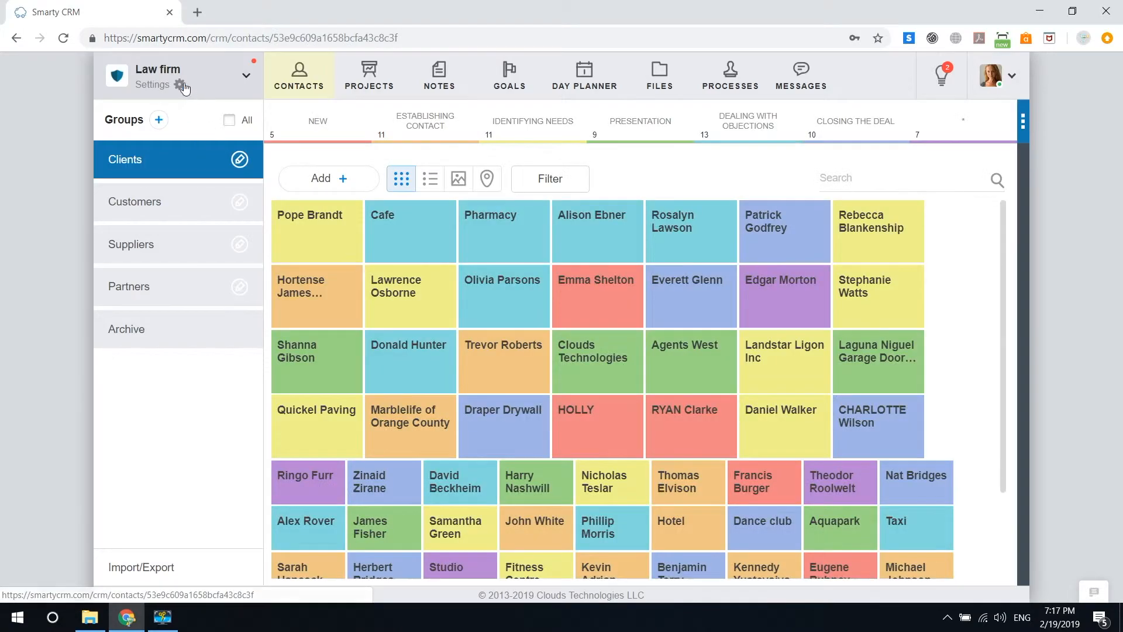
pyautogui.click(182, 86)
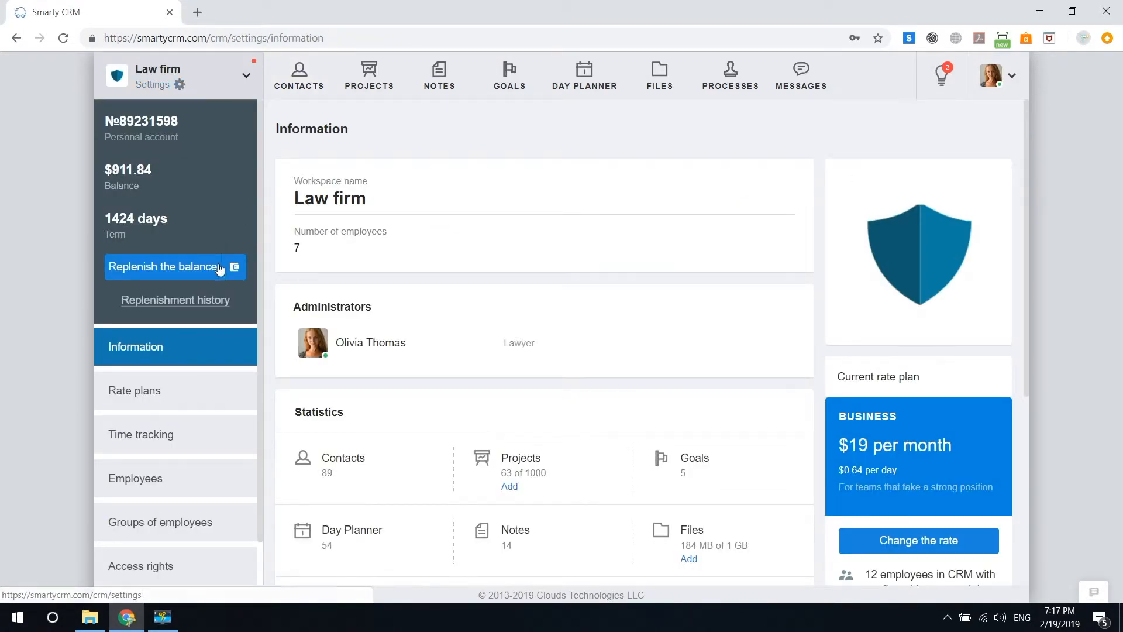
pyautogui.click(192, 440)
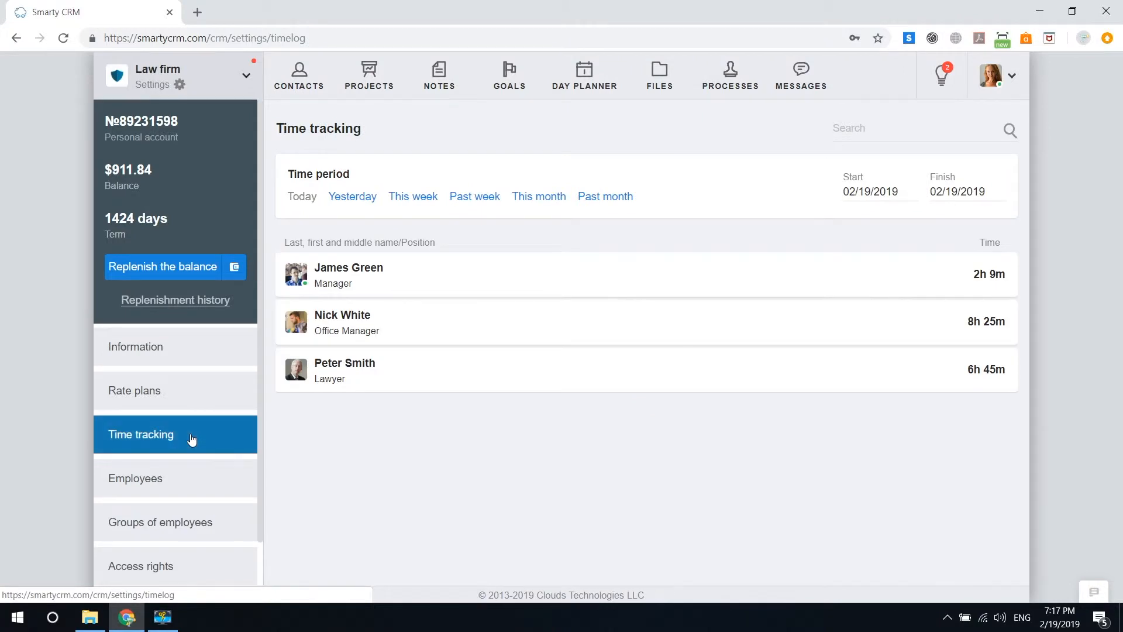
pyautogui.click(411, 331)
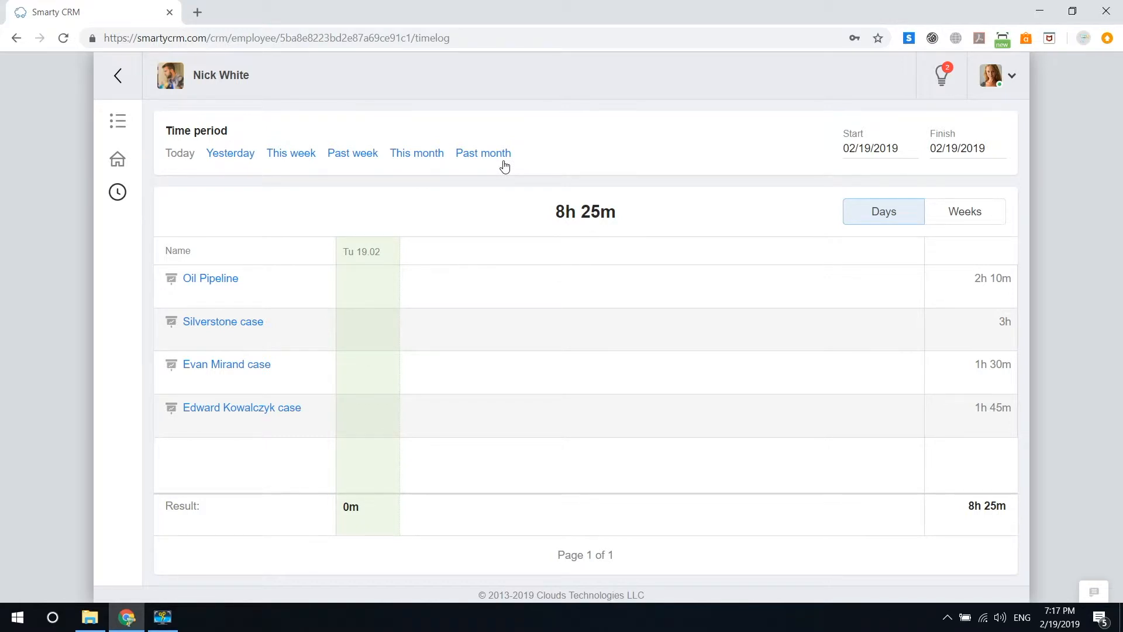
pyautogui.moveTo(130, 86)
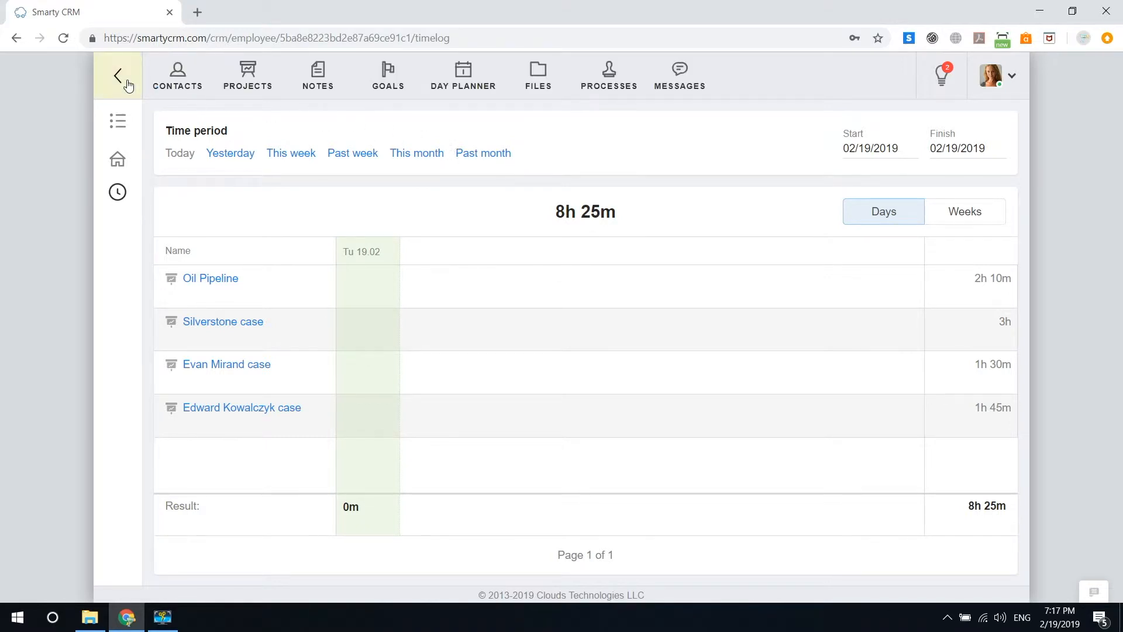
pyautogui.click(129, 86)
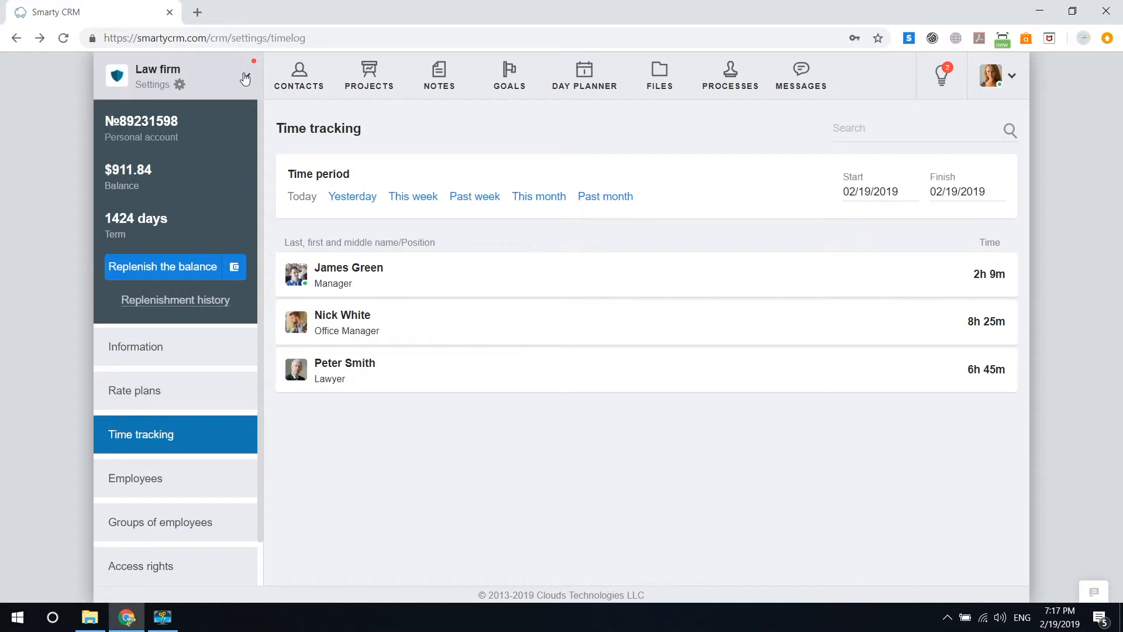
# - Switch to the My company workspace and open its projects board
pyautogui.click(244, 77)
pyautogui.click(207, 145)
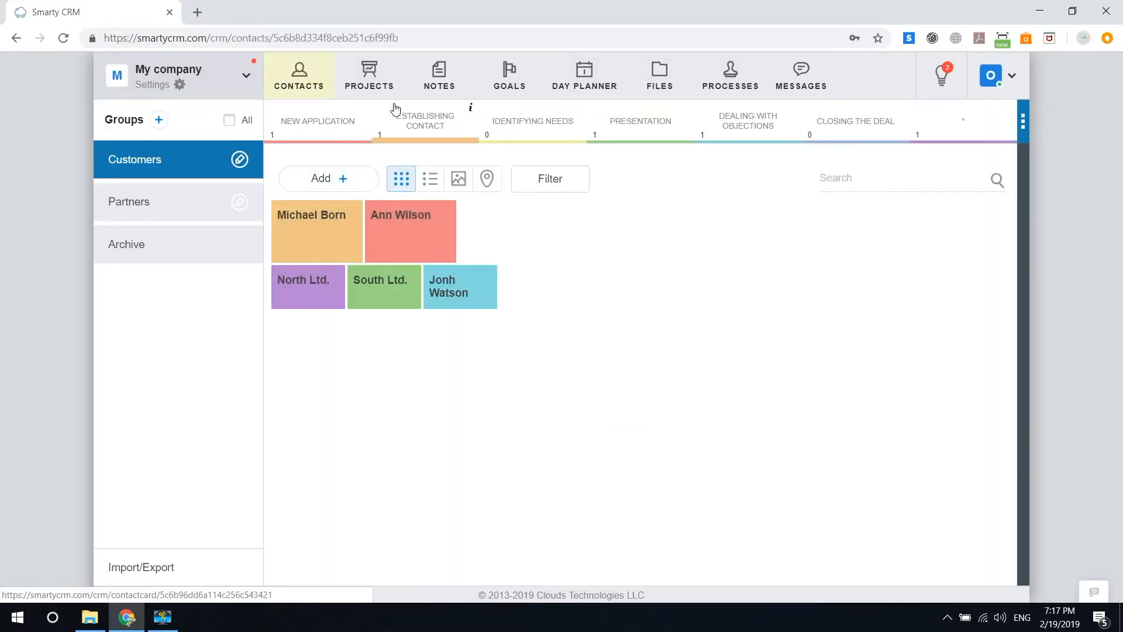
pyautogui.click(384, 95)
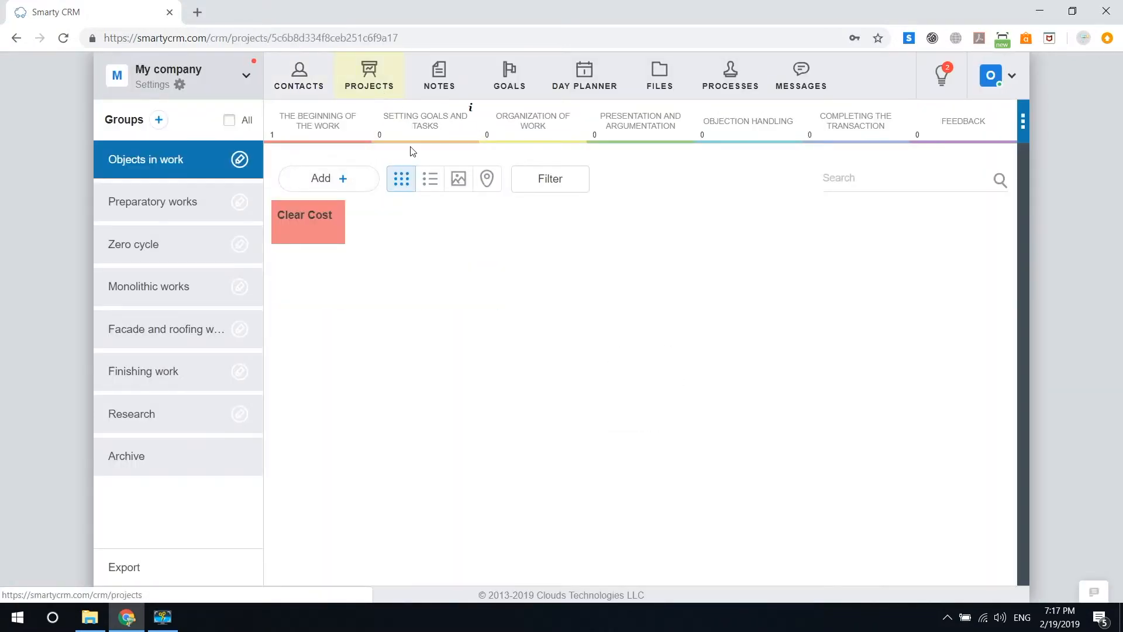
# - Open Clear Cost's Linked projects page and show the options for attaching a project
pyautogui.click(312, 229)
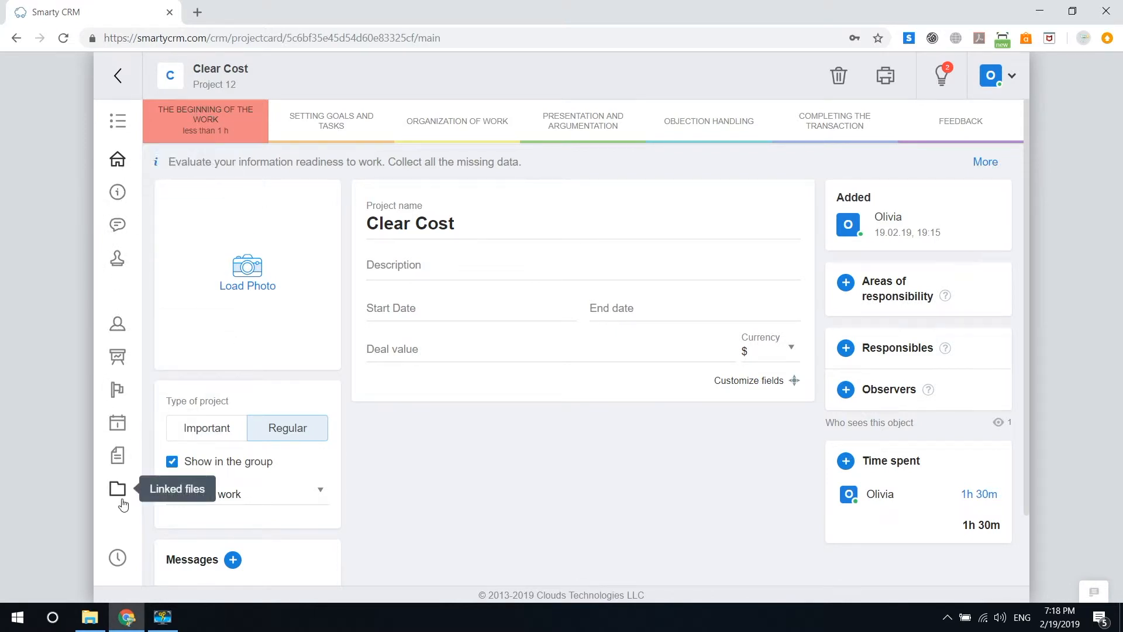
pyautogui.click(122, 363)
pyautogui.click(462, 146)
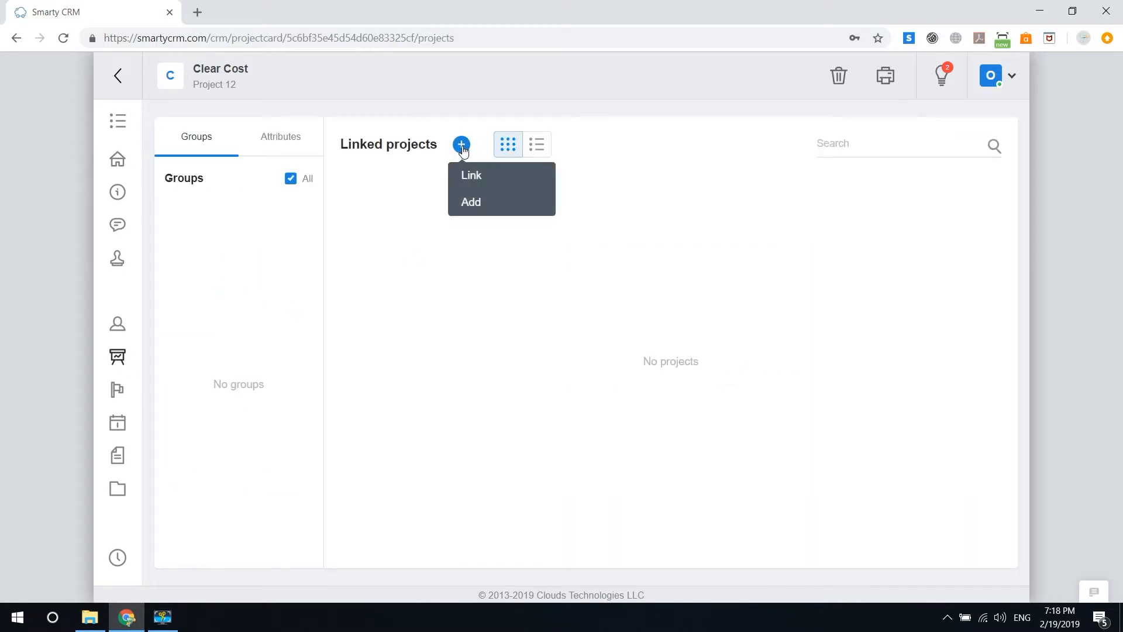
# - Add linked project 'Preparatory work. Clear Cost', shown in the Preparatory works group
pyautogui.click(484, 201)
pyautogui.click(449, 222)
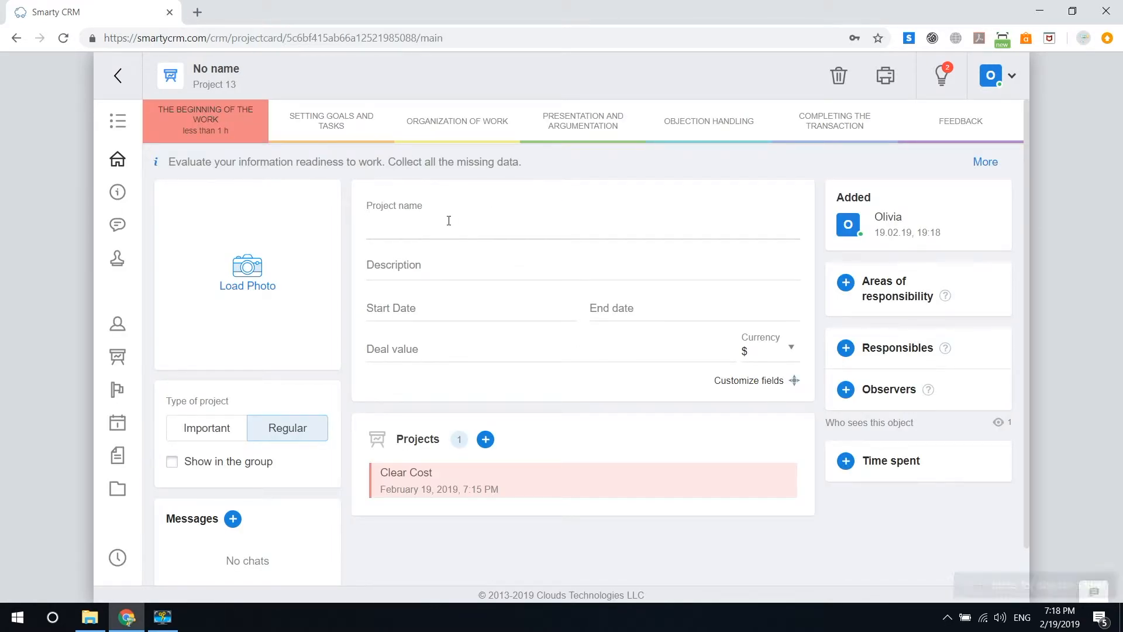
pyautogui.write('Preparatory work. Clear Cost')
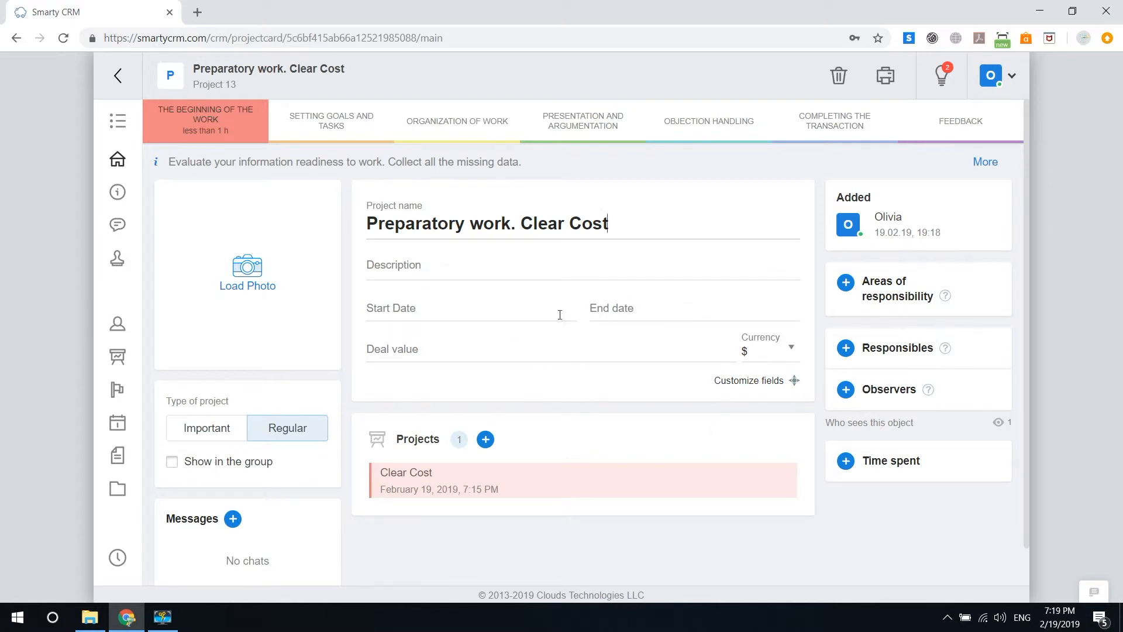
pyautogui.click(172, 462)
pyautogui.click(270, 493)
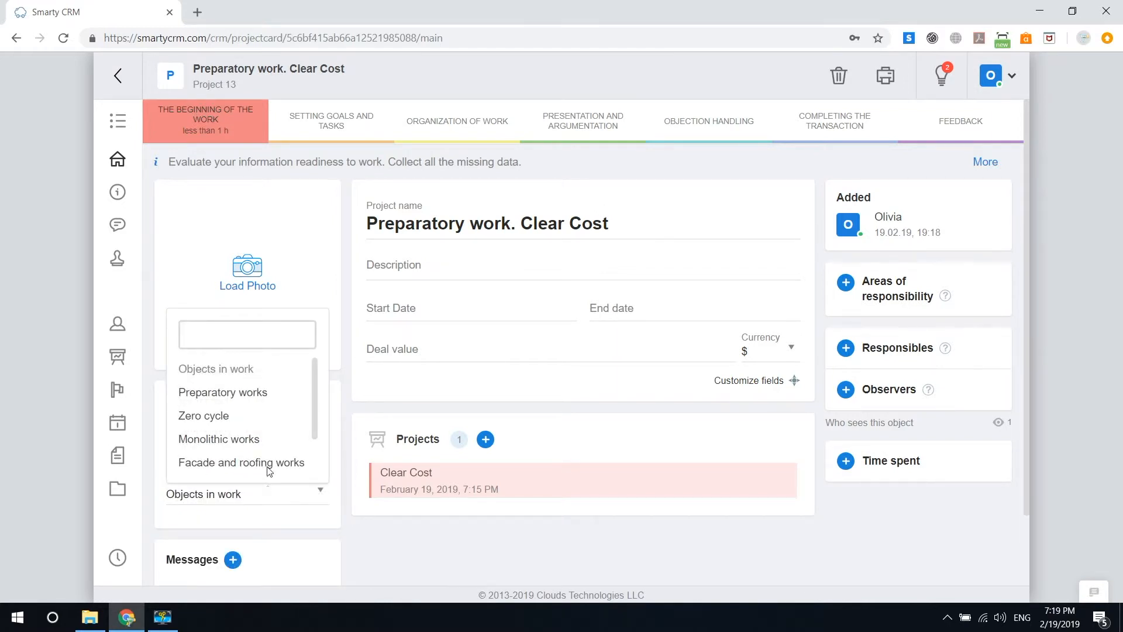
pyautogui.click(261, 401)
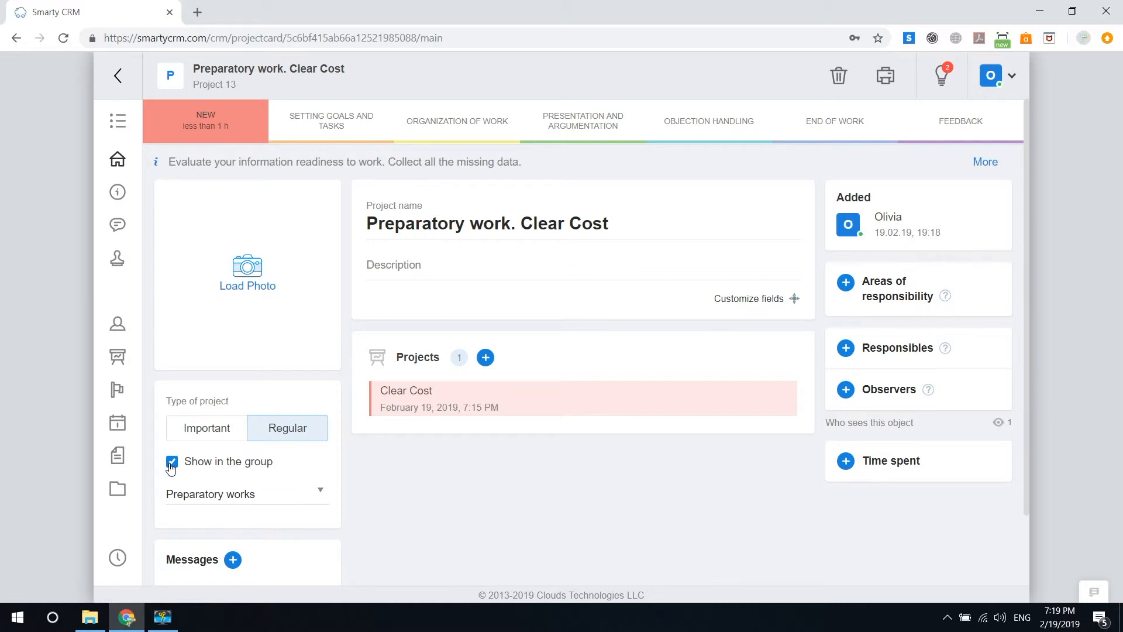
# - Check the Preparatory works group, then show attach options on Clear Cost's Linked projects
pyautogui.moveTo(124, 85)
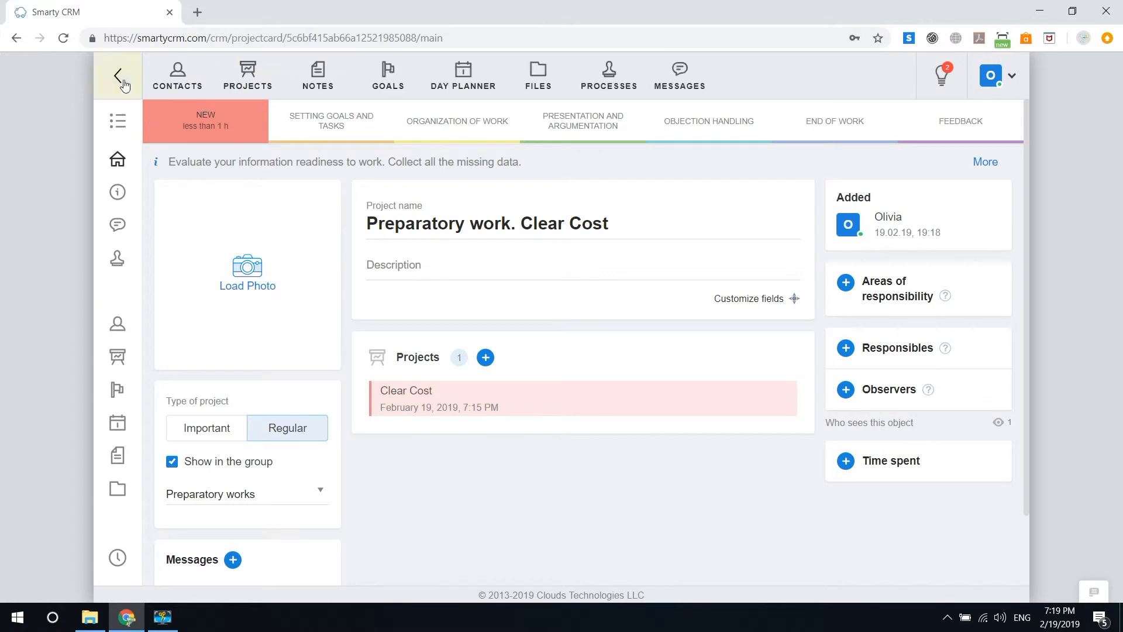
pyautogui.click(249, 78)
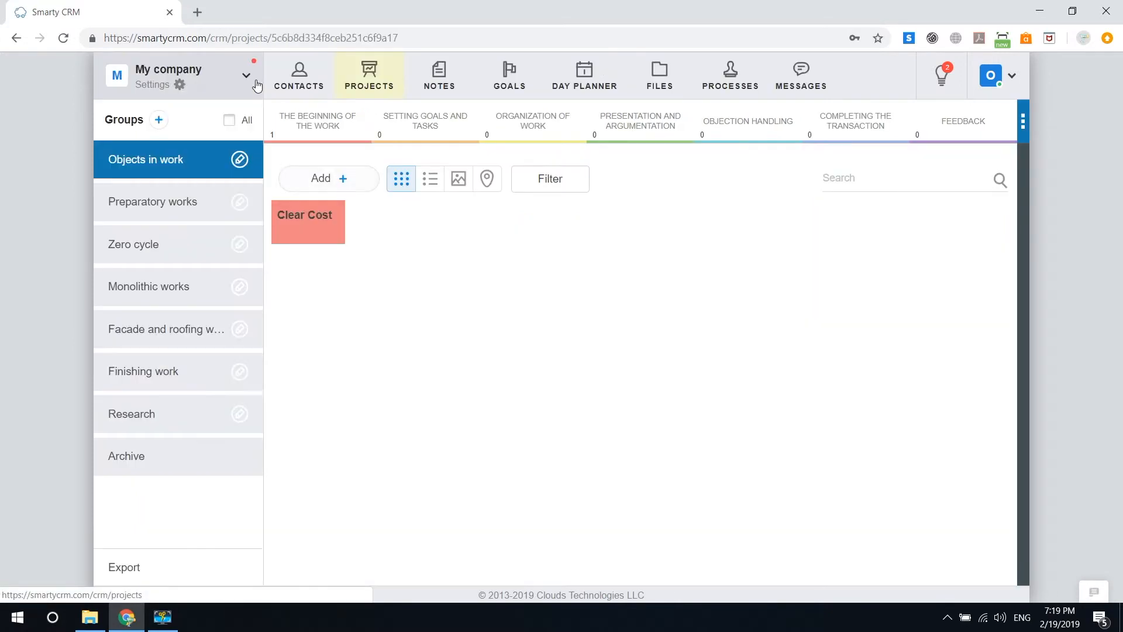
pyautogui.click(217, 209)
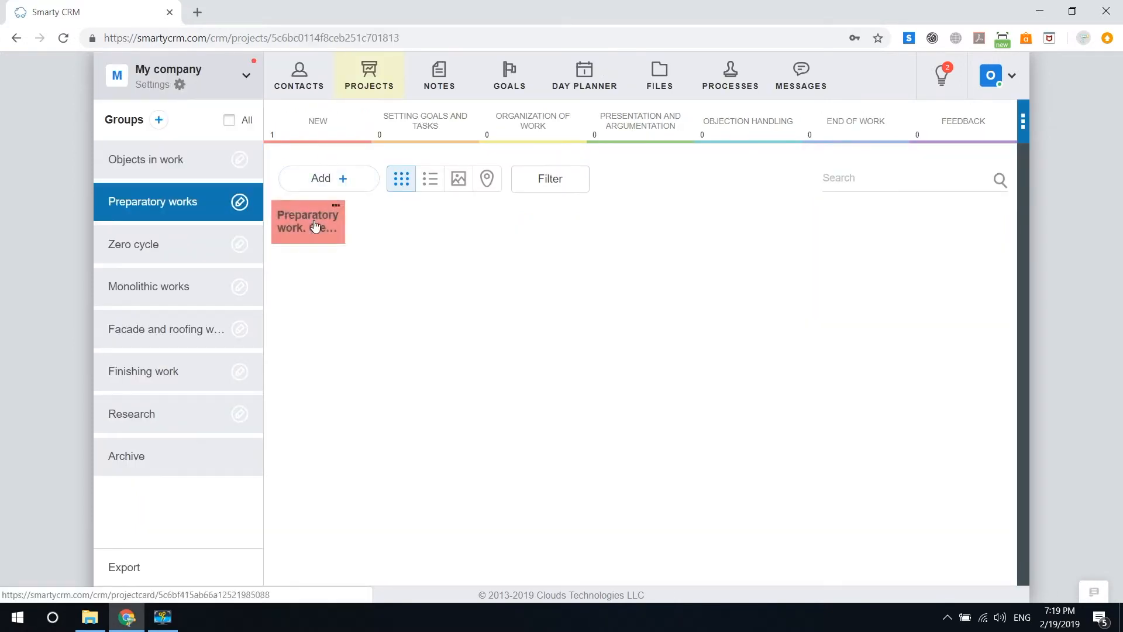
pyautogui.click(192, 168)
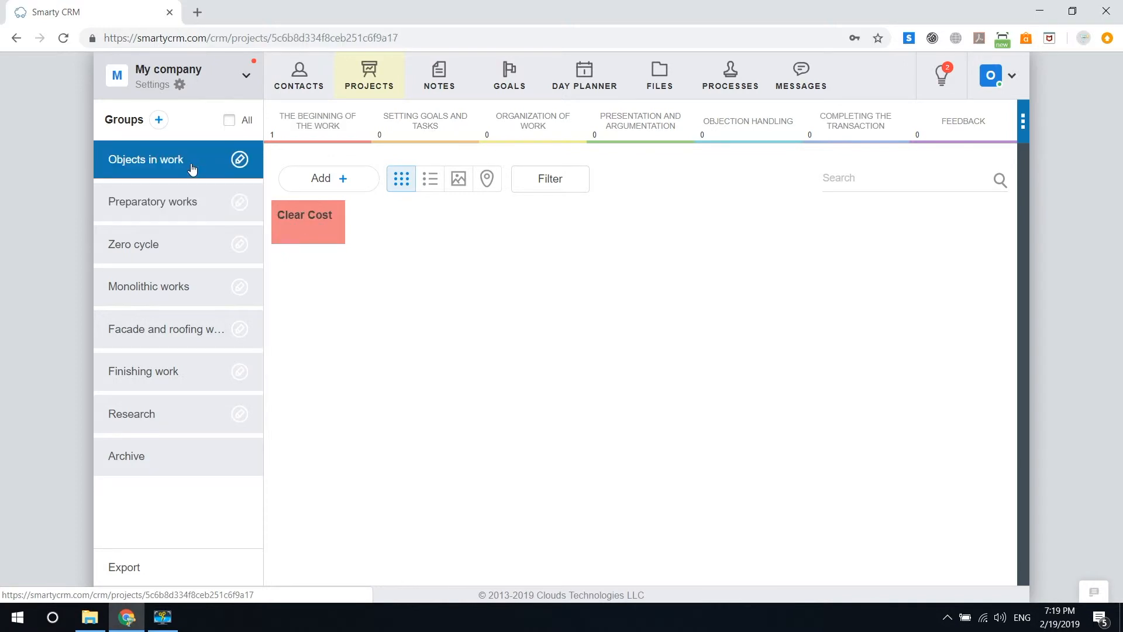
pyautogui.click(328, 233)
pyautogui.click(117, 357)
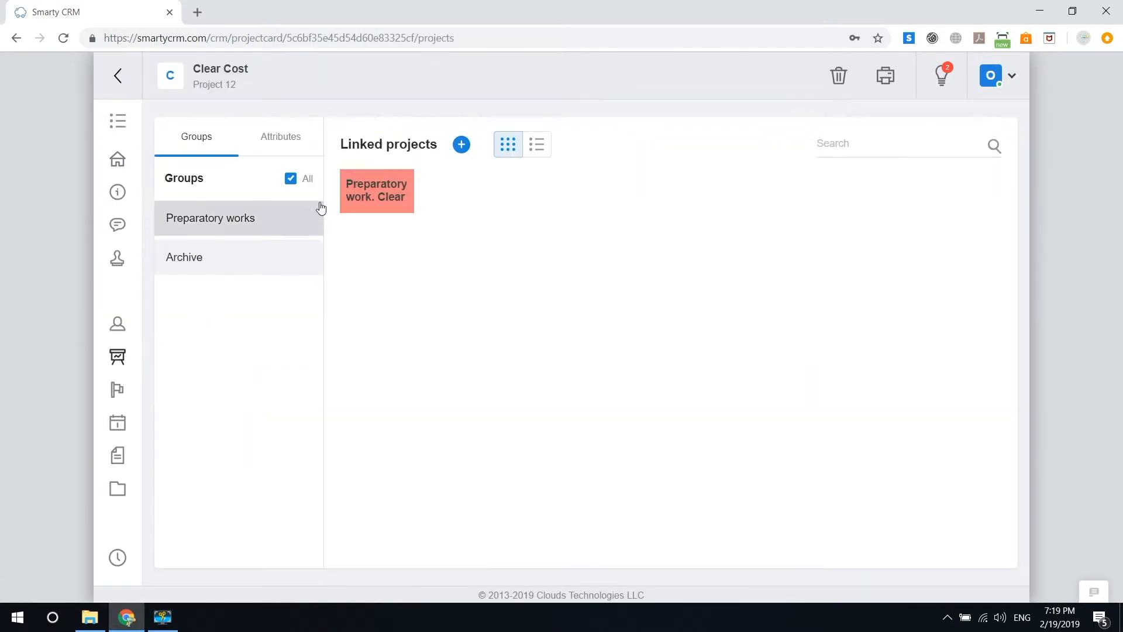
pyautogui.click(460, 146)
# - Create 'Zero cycle. Clear Cost' in the Zero cycle group at the Setting goals and tasks stage
pyautogui.click(476, 201)
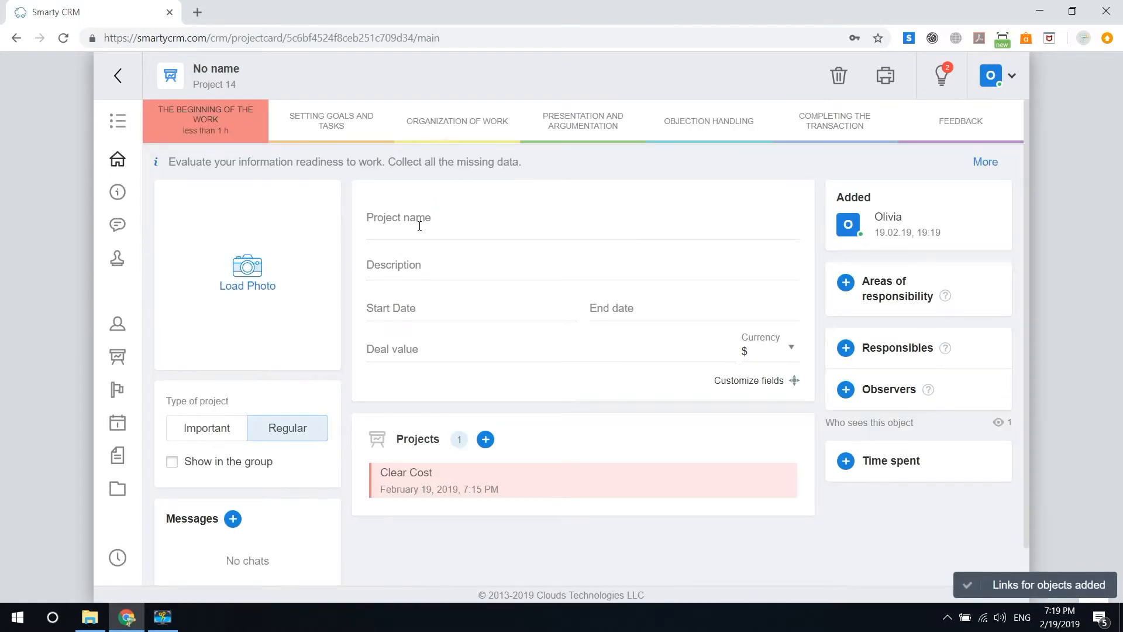
pyautogui.click(419, 226)
pyautogui.write('Zero cy')
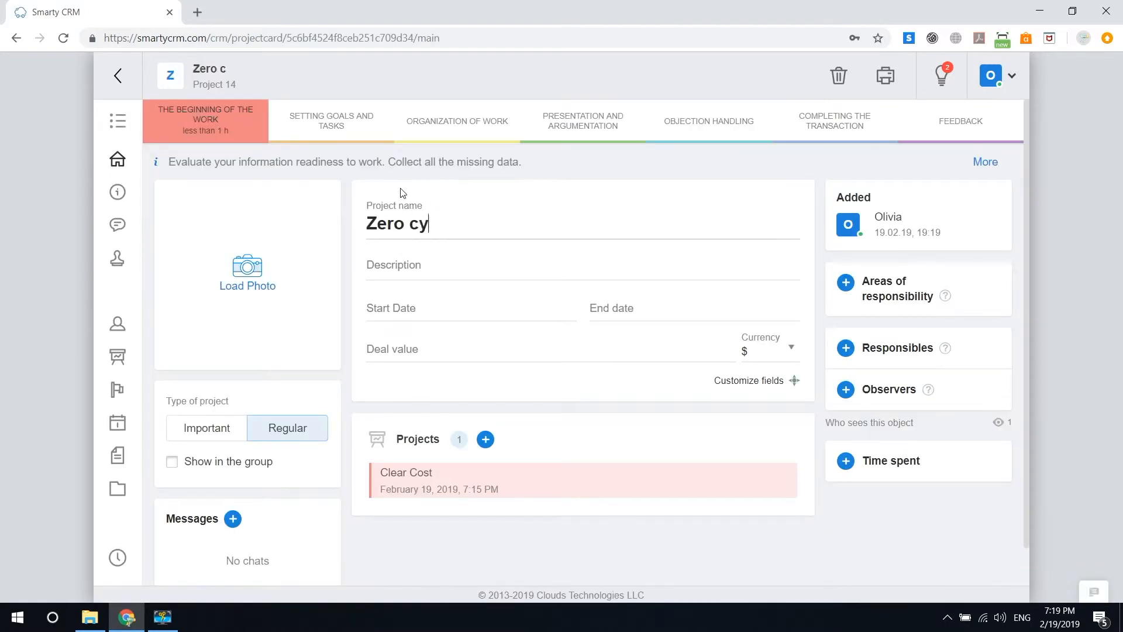
pyautogui.write('cle. Clear Cost')
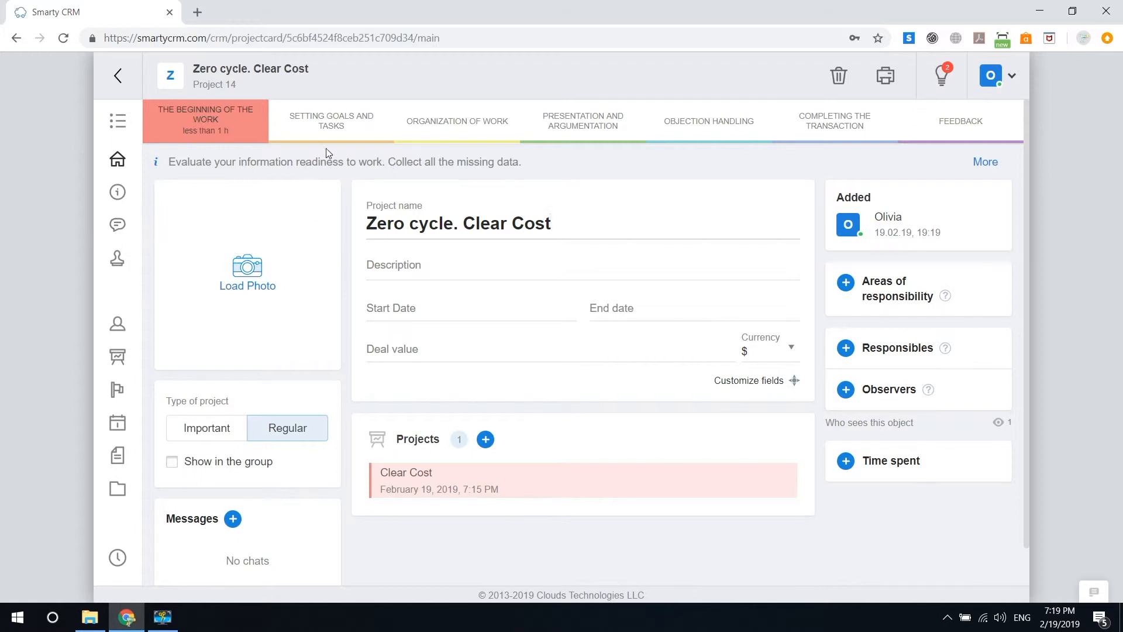
pyautogui.click(172, 461)
pyautogui.click(304, 484)
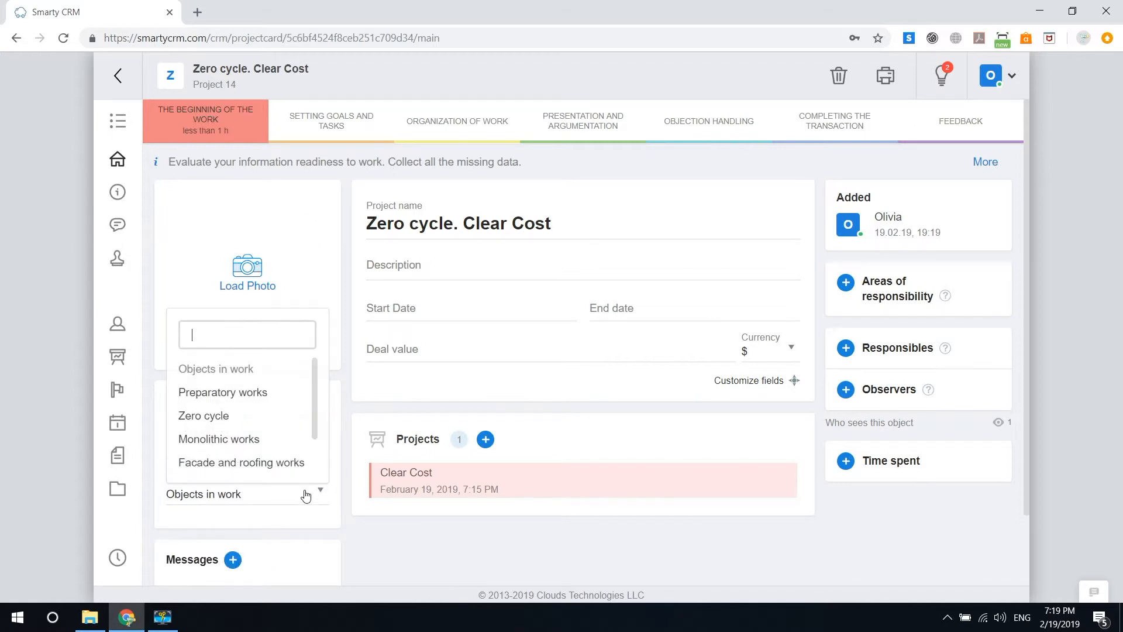
pyautogui.click(268, 417)
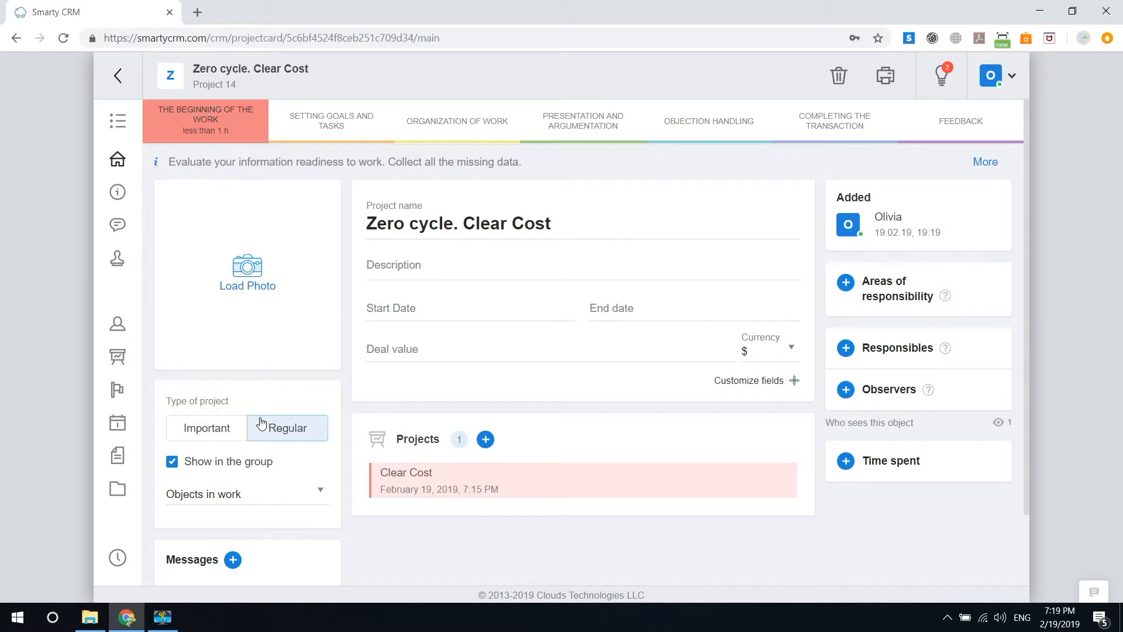
pyautogui.click(345, 141)
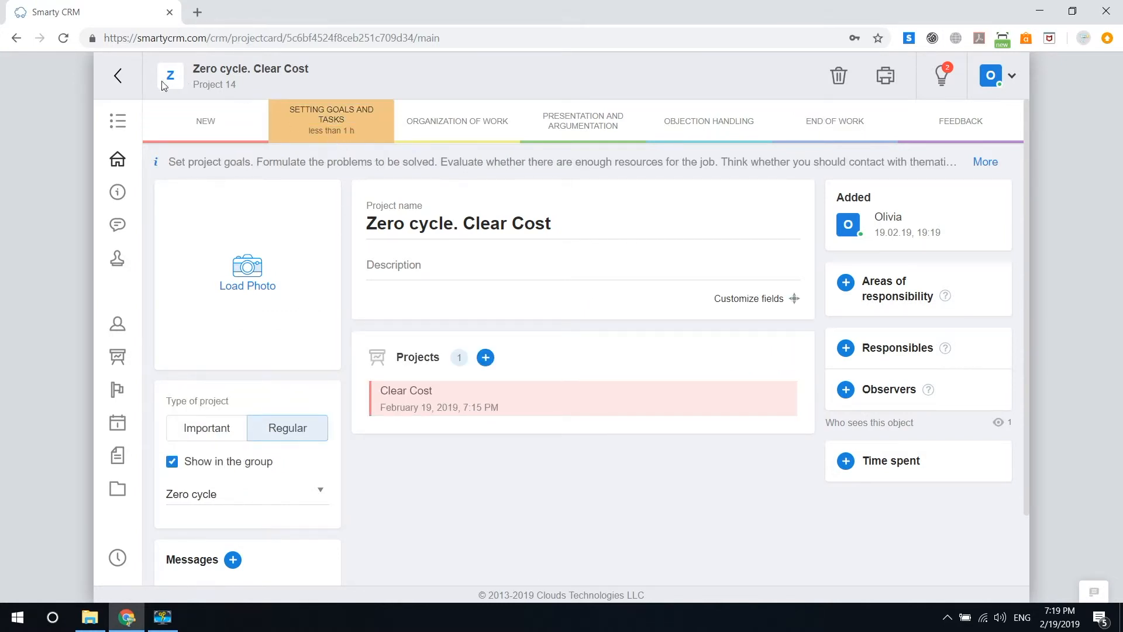
# - Return to the projects board and reopen the Clear Cost card
pyautogui.moveTo(240, 85)
pyautogui.click(257, 82)
pyautogui.click(321, 223)
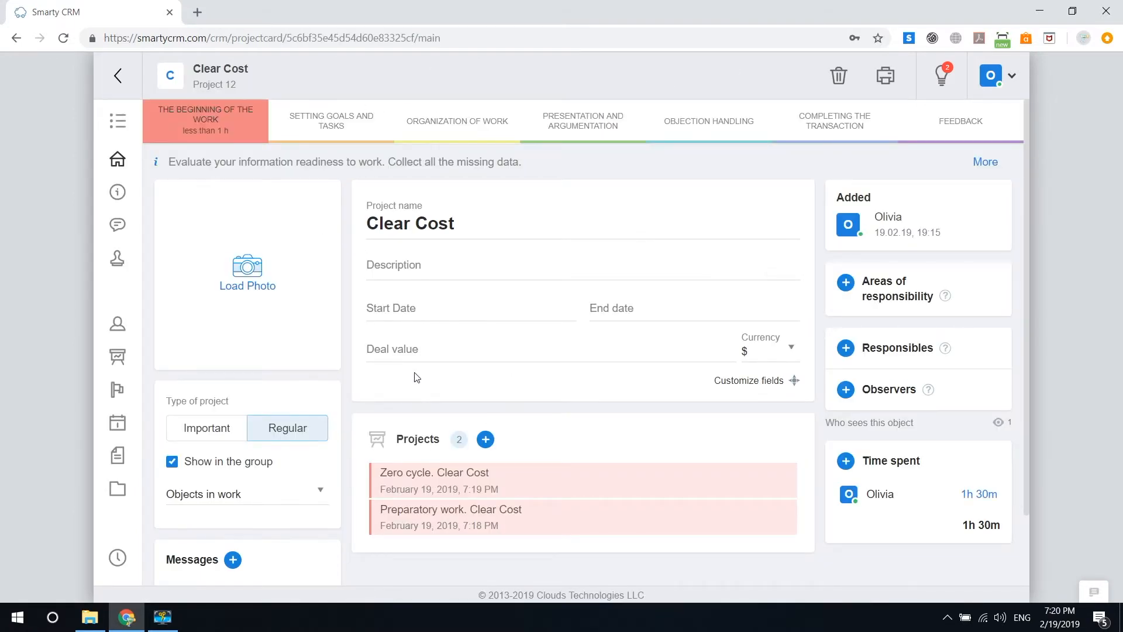
pyautogui.click(64, 40)
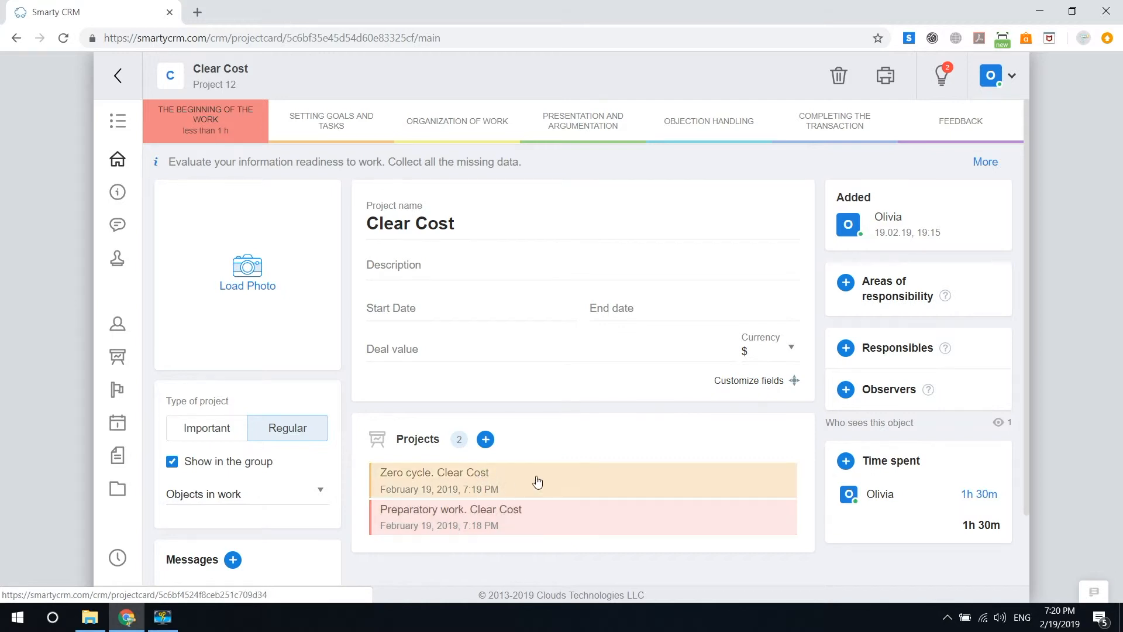
pyautogui.scroll(-2, 595, 451)
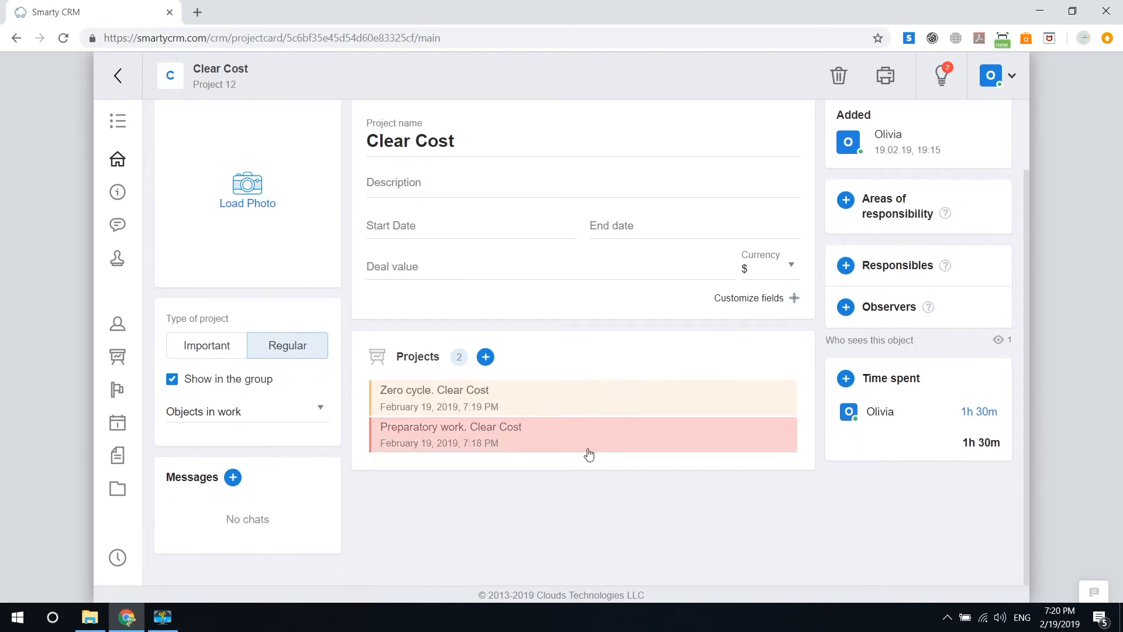
pyautogui.scroll(2, 589, 455)
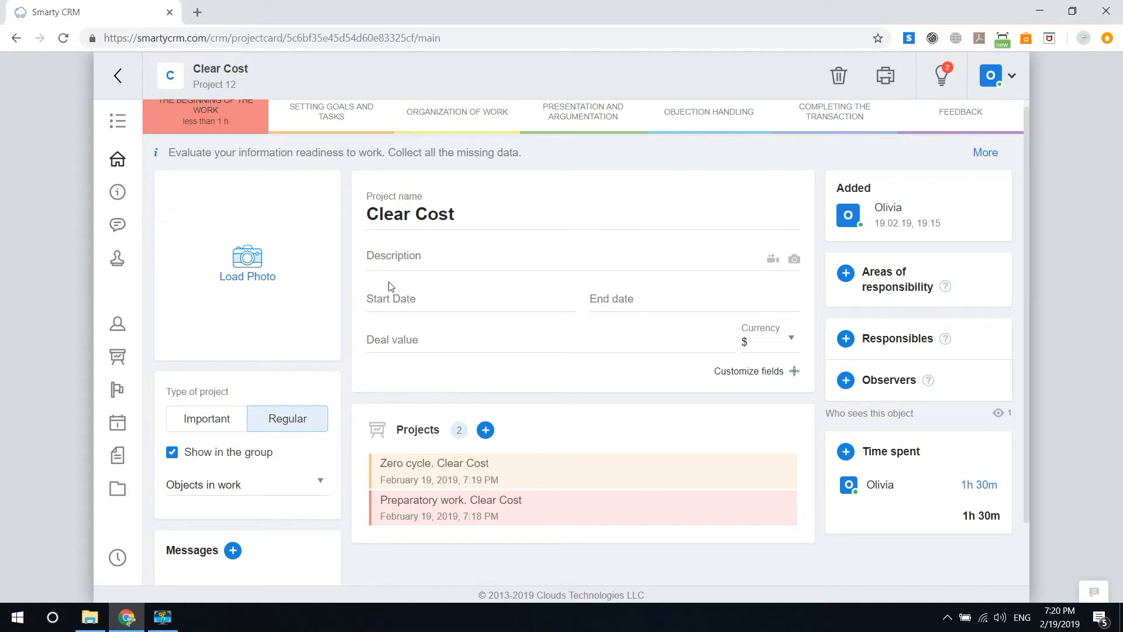
# - Visit the Zero cycle card, then show Clear Cost's Linked projects and preview the Zero cycle tile
pyautogui.click(468, 471)
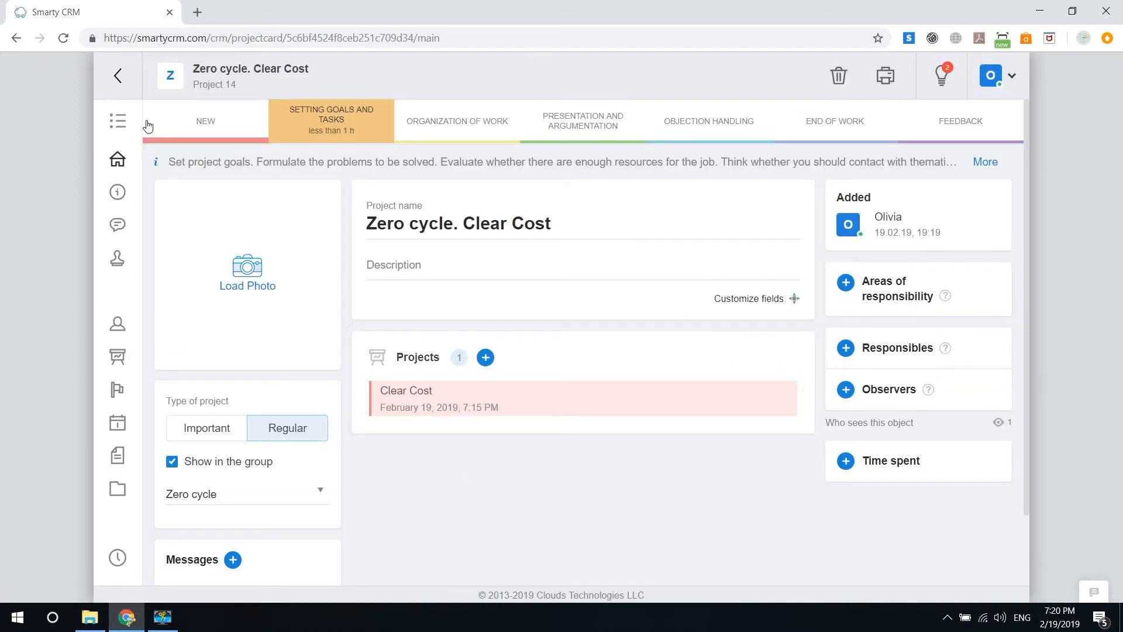
pyautogui.click(402, 391)
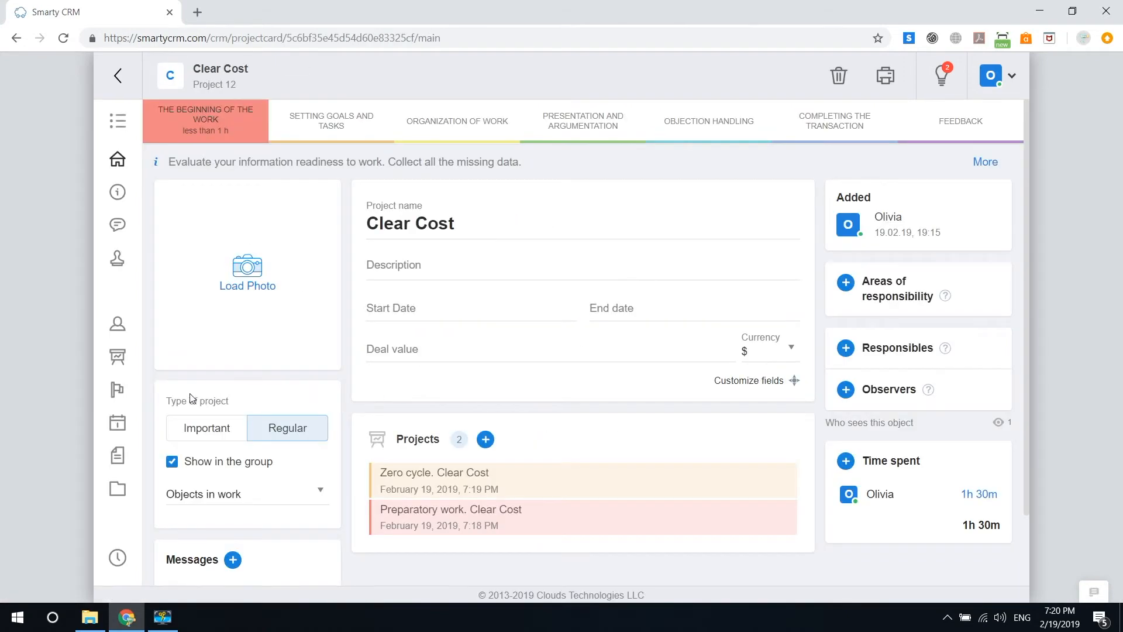
pyautogui.click(119, 358)
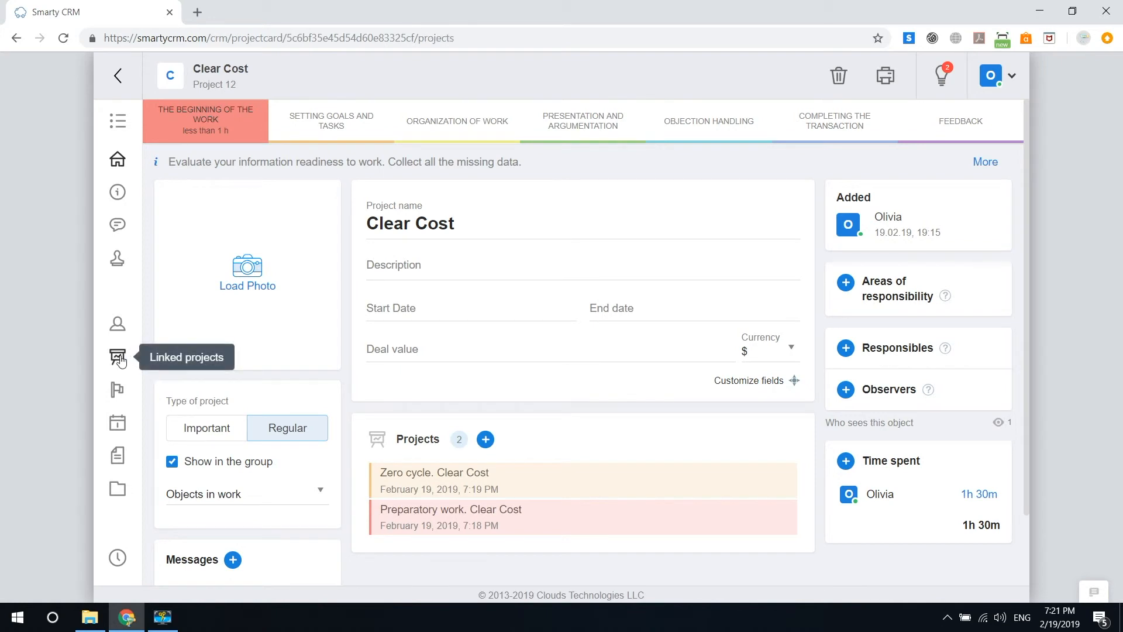
pyautogui.click(405, 176)
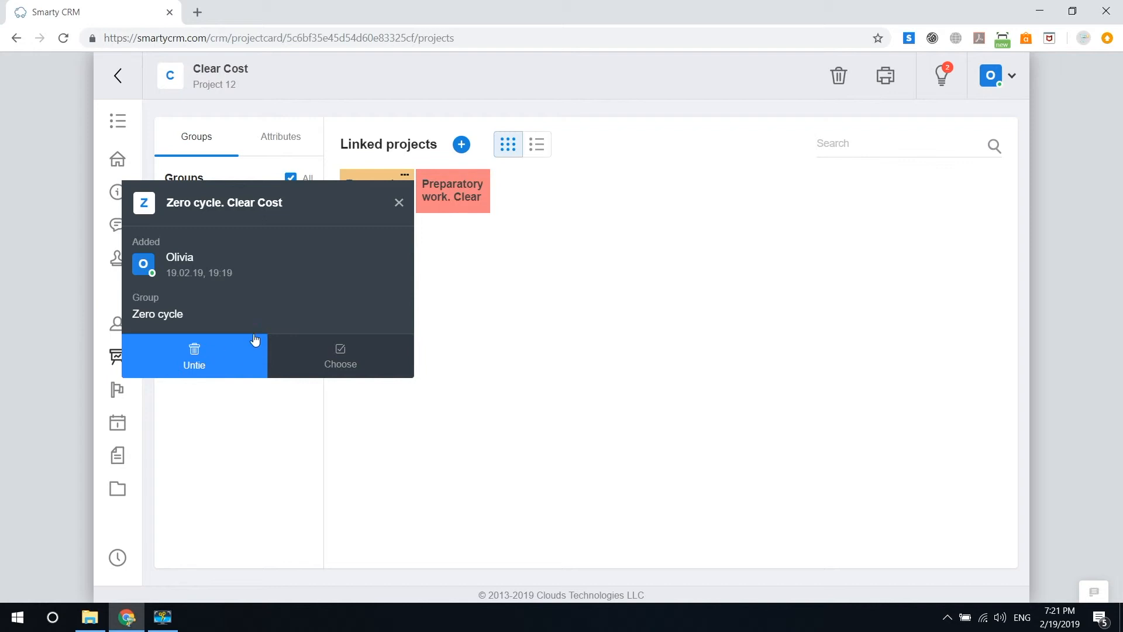
pyautogui.click(399, 203)
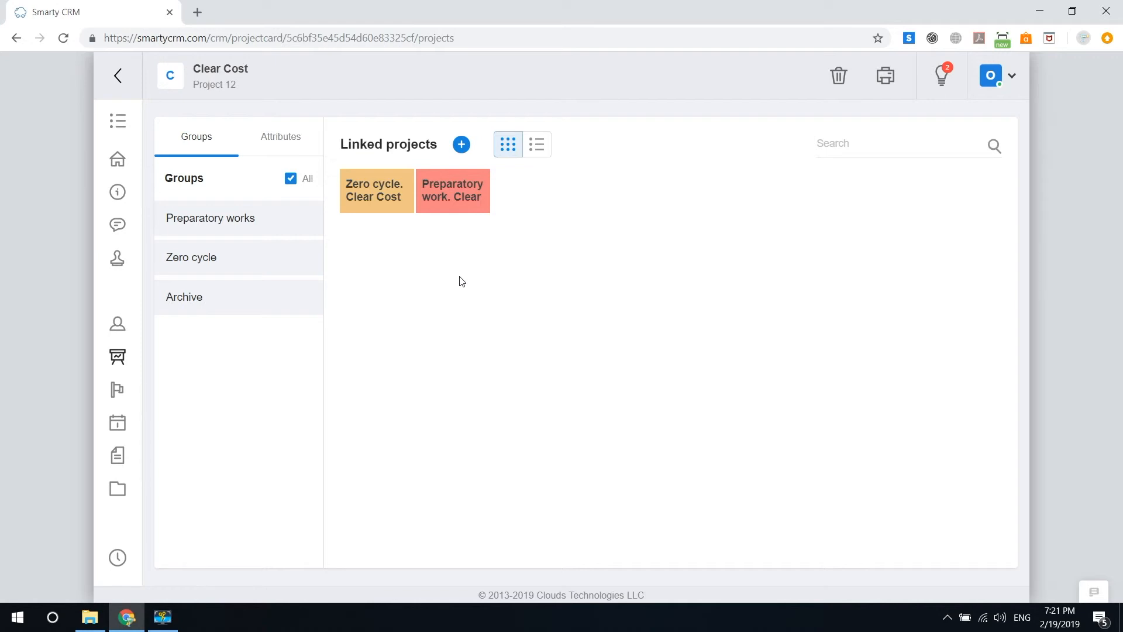
# - Open the North Ltd. contact card's linked contacts from the Contacts list
pyautogui.moveTo(118, 79)
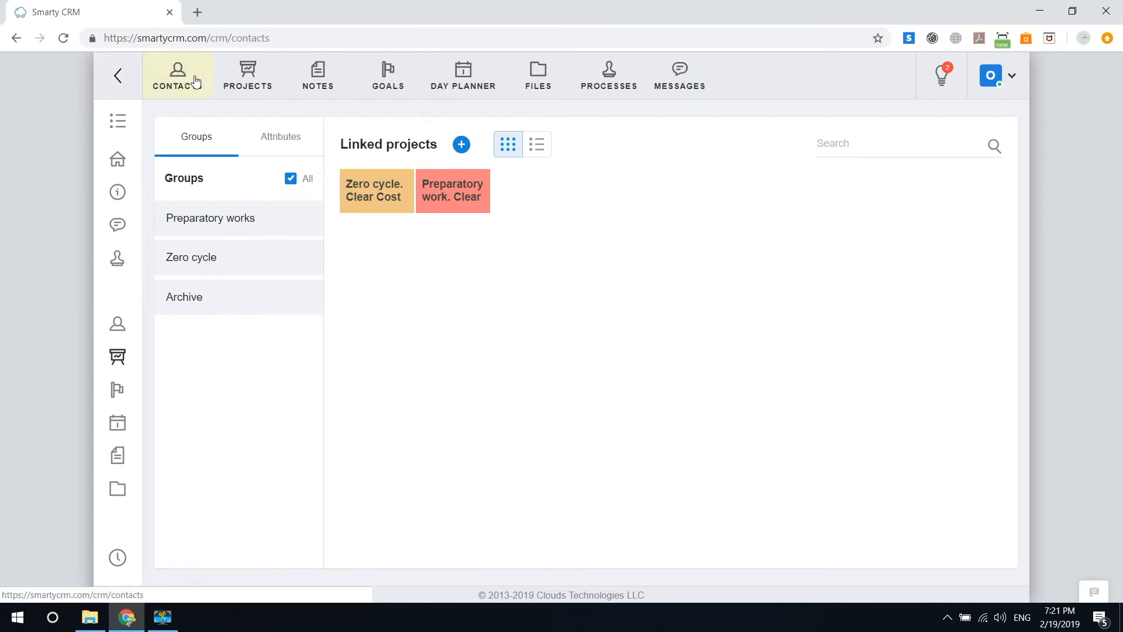
pyautogui.click(195, 82)
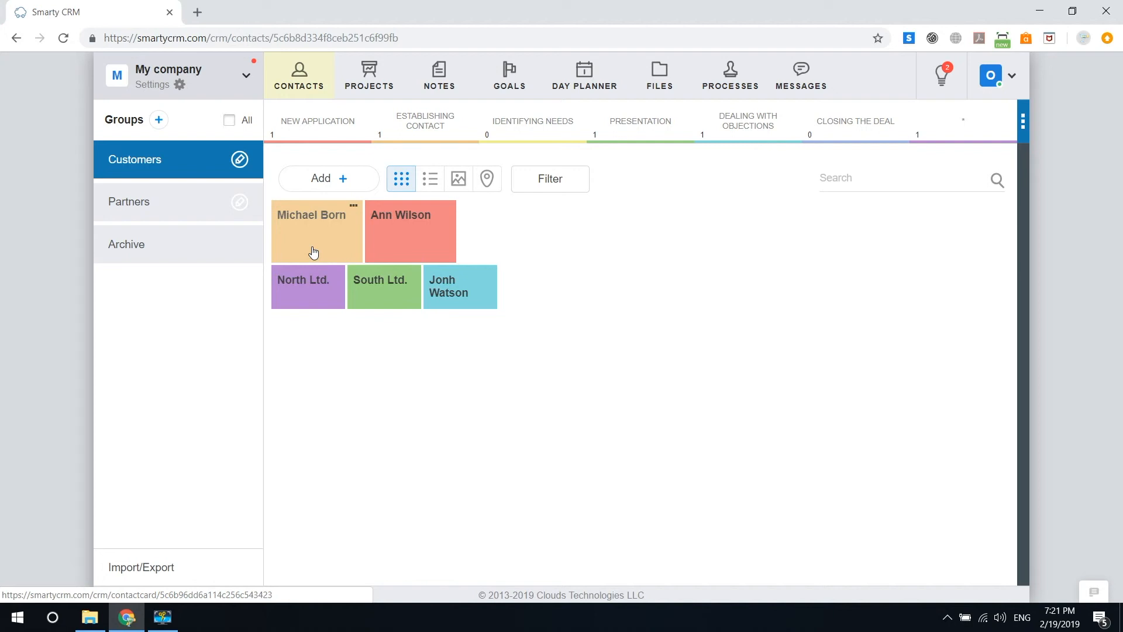
pyautogui.click(317, 295)
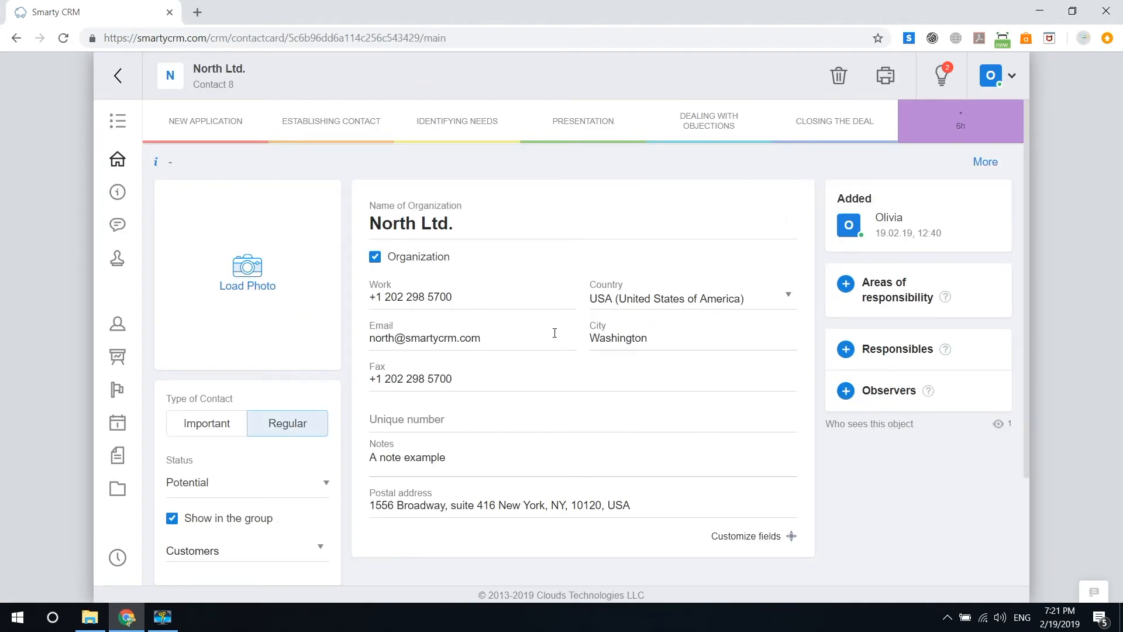
pyautogui.click(120, 324)
# - Add a new linked contact and enter the person's full name
pyautogui.click(464, 144)
pyautogui.click(484, 204)
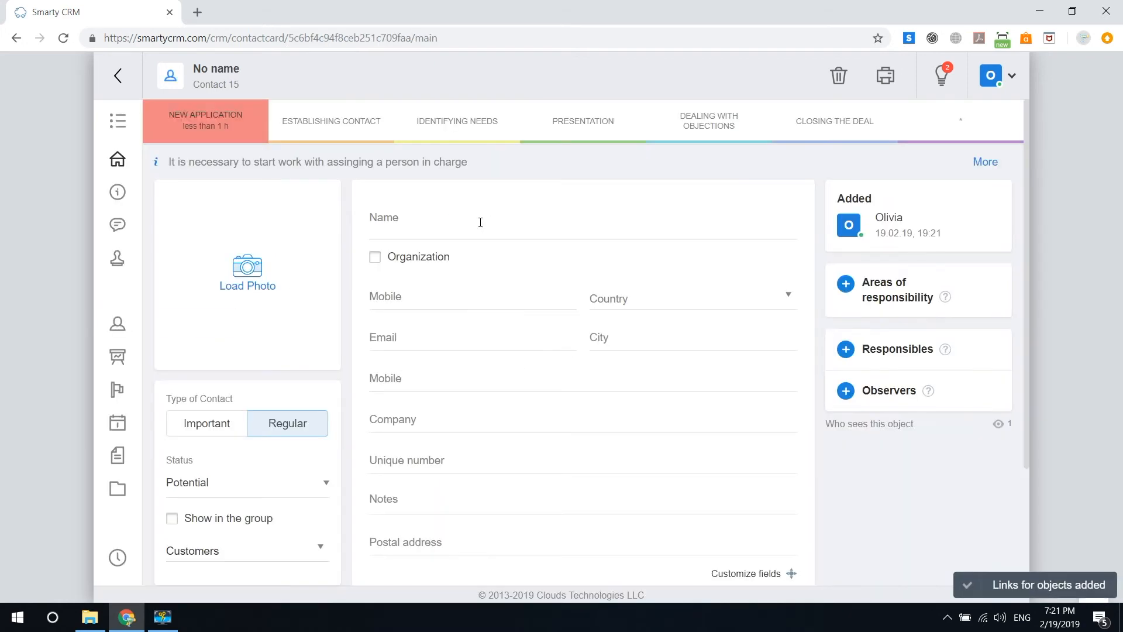
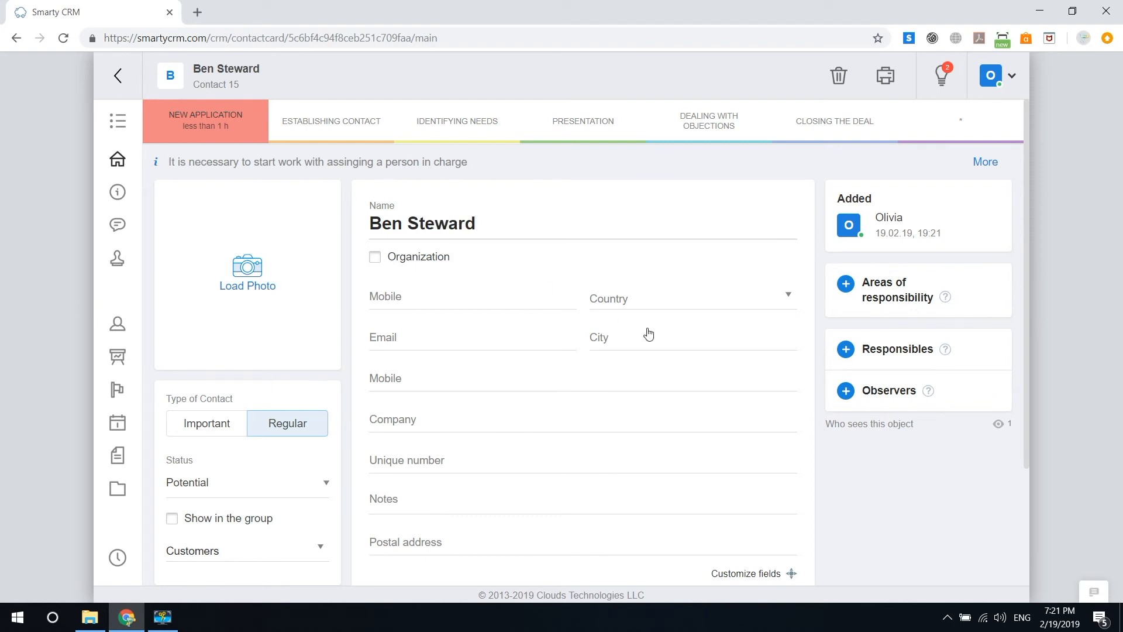
pyautogui.scroll(-1, 603, 336)
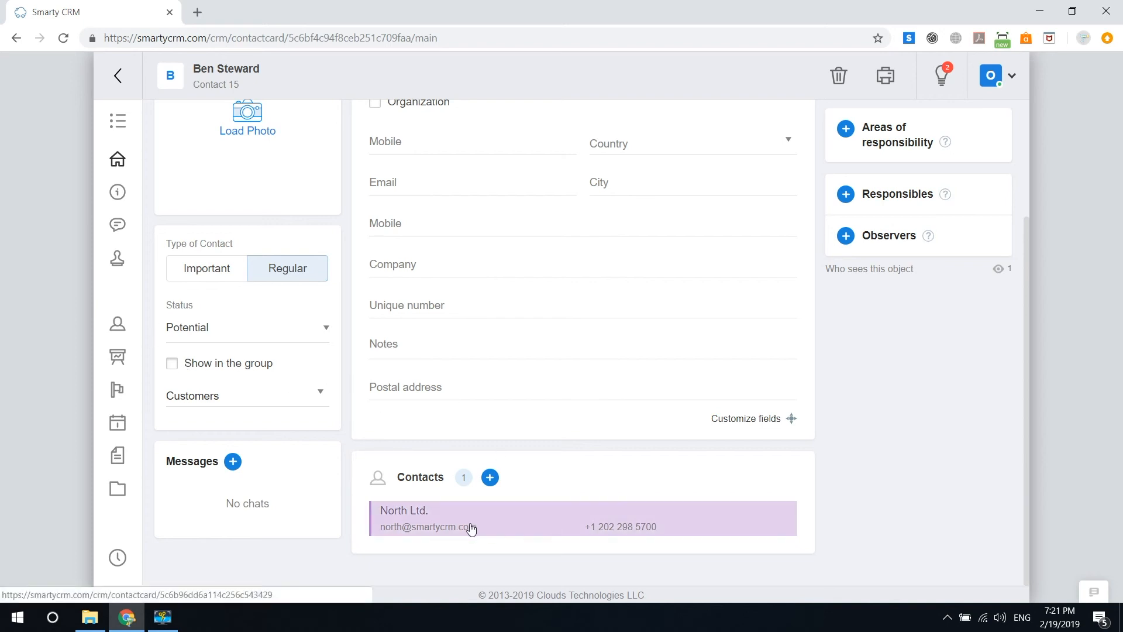
pyautogui.scroll(3, 486, 477)
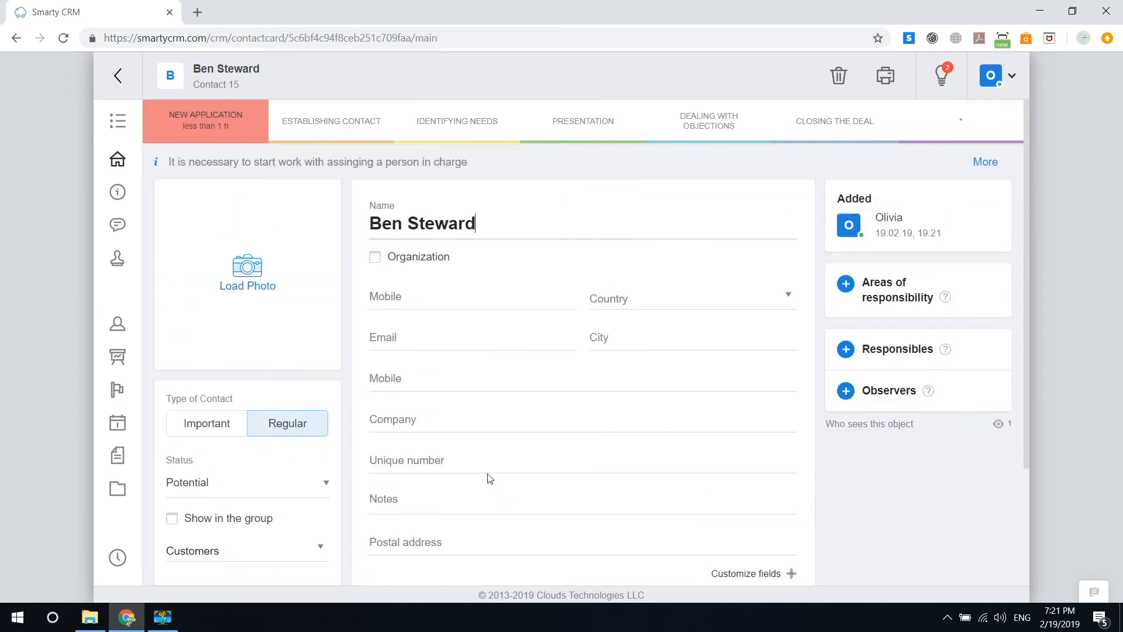
pyautogui.scroll(-3, 490, 479)
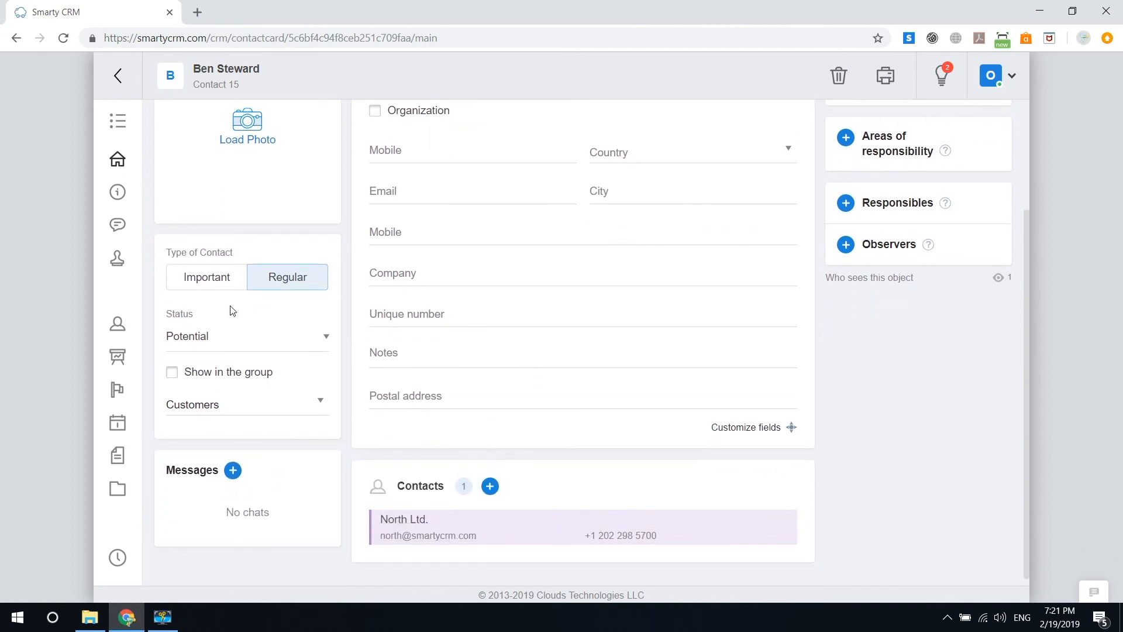
pyautogui.scroll(3, 456, 376)
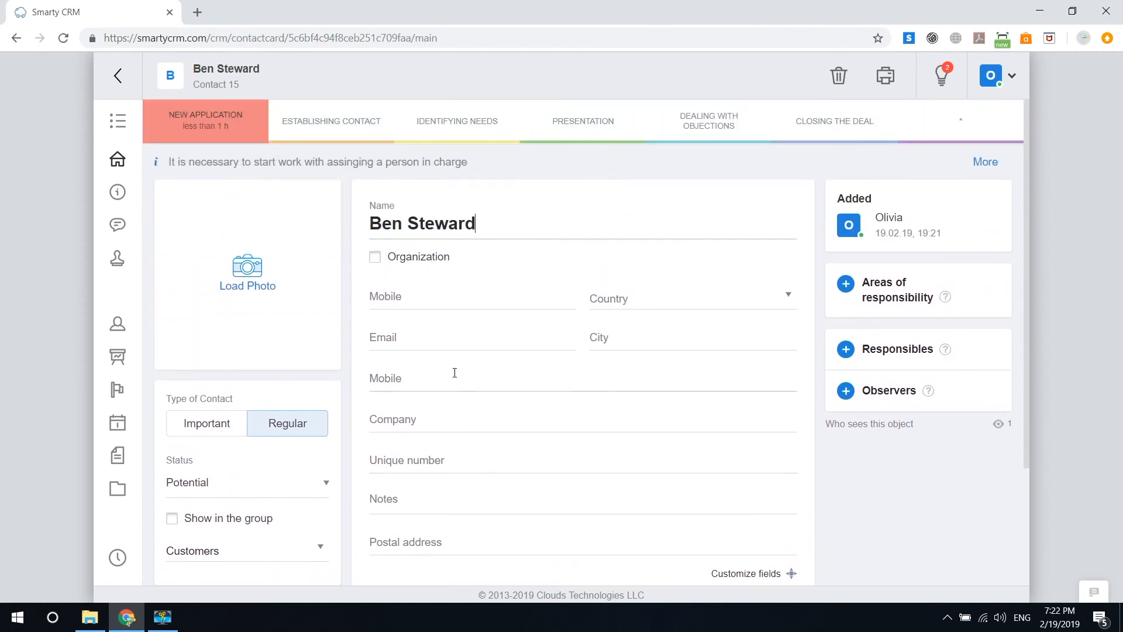
pyautogui.scroll(-3, 455, 372)
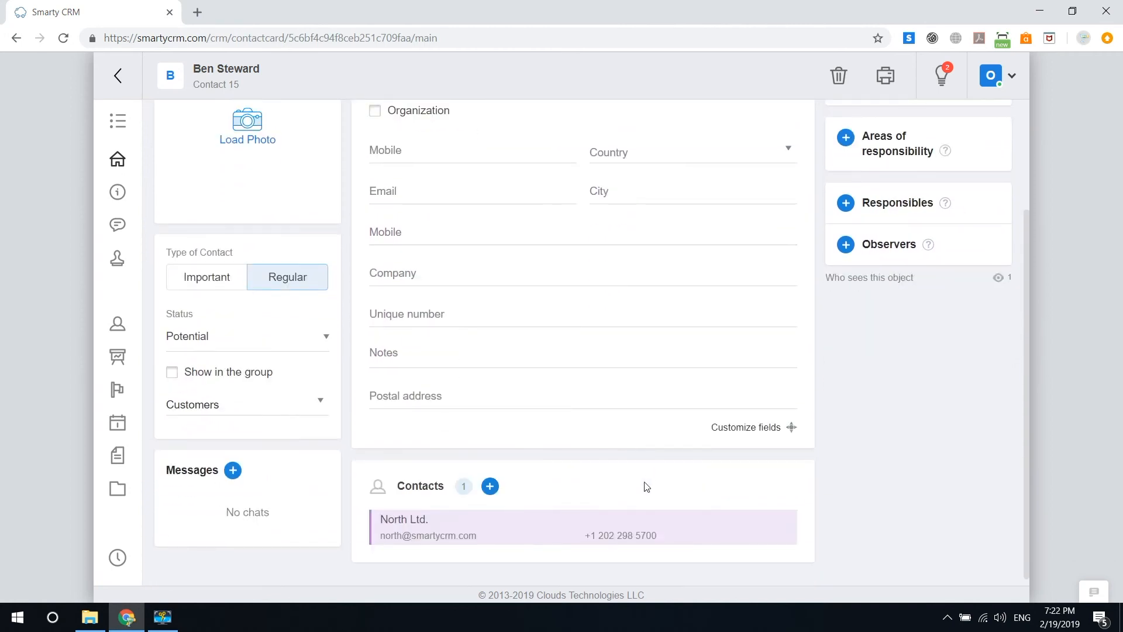
# - Reopen the North Ltd. card and confirm the new contact appears in its Contacts section
pyautogui.click(462, 528)
pyautogui.scroll(-3, 481, 421)
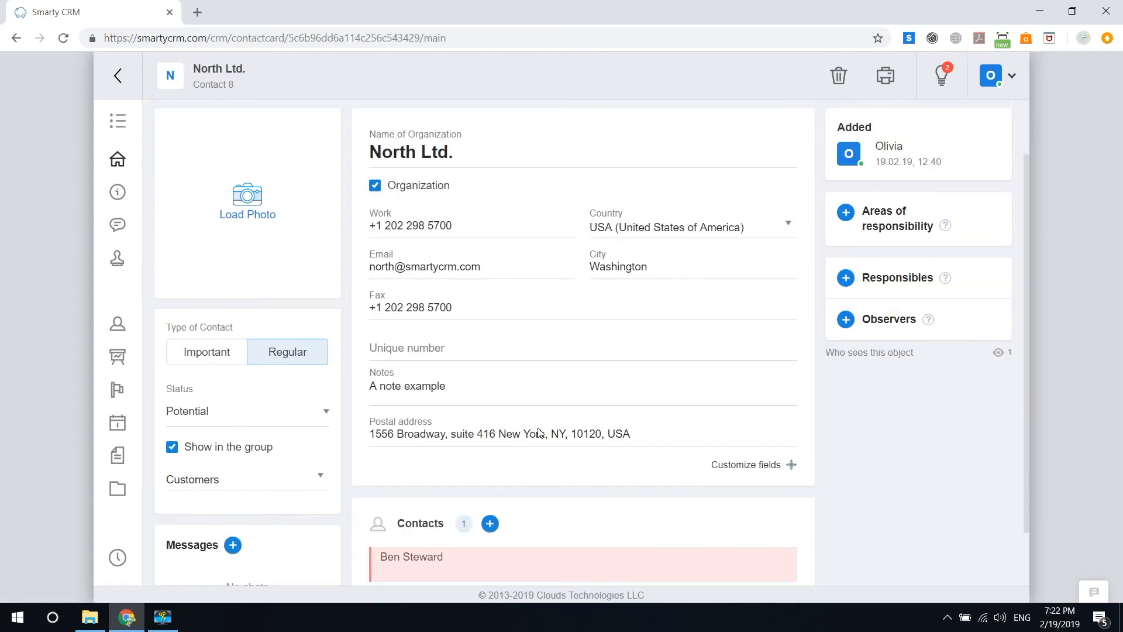
pyautogui.moveTo(117, 82)
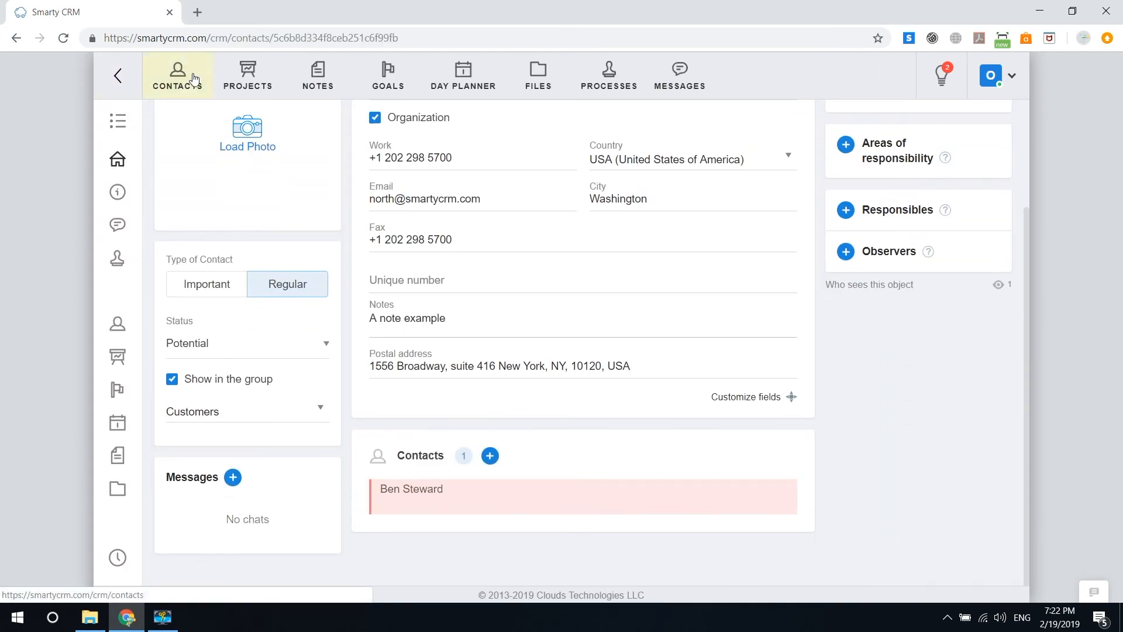
pyautogui.click(179, 76)
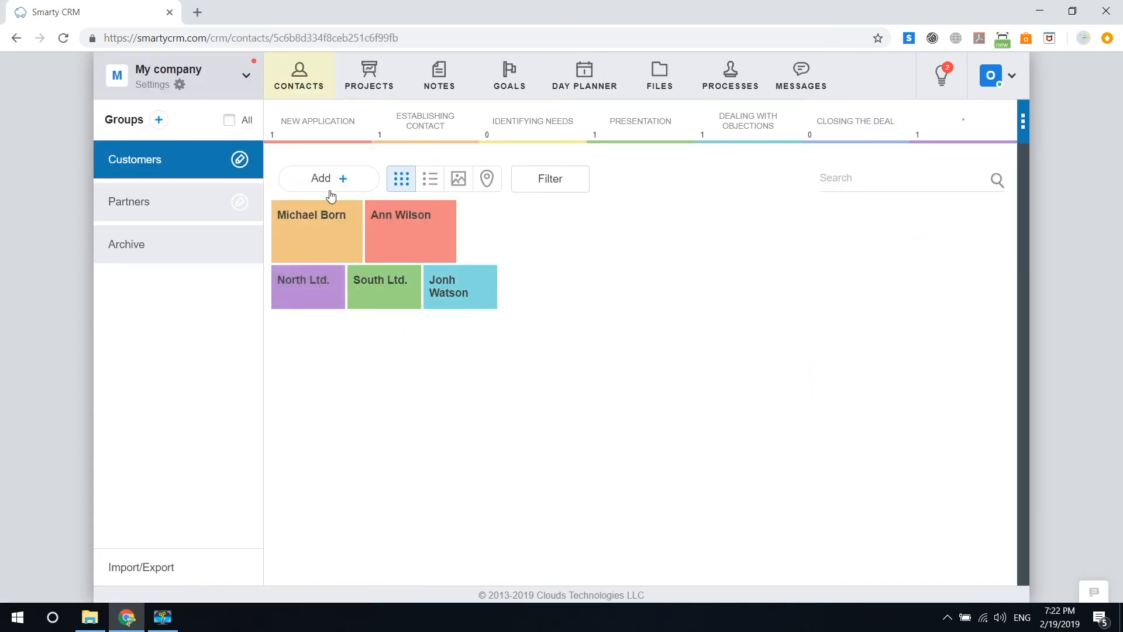
pyautogui.click(321, 293)
pyautogui.scroll(-3, 509, 366)
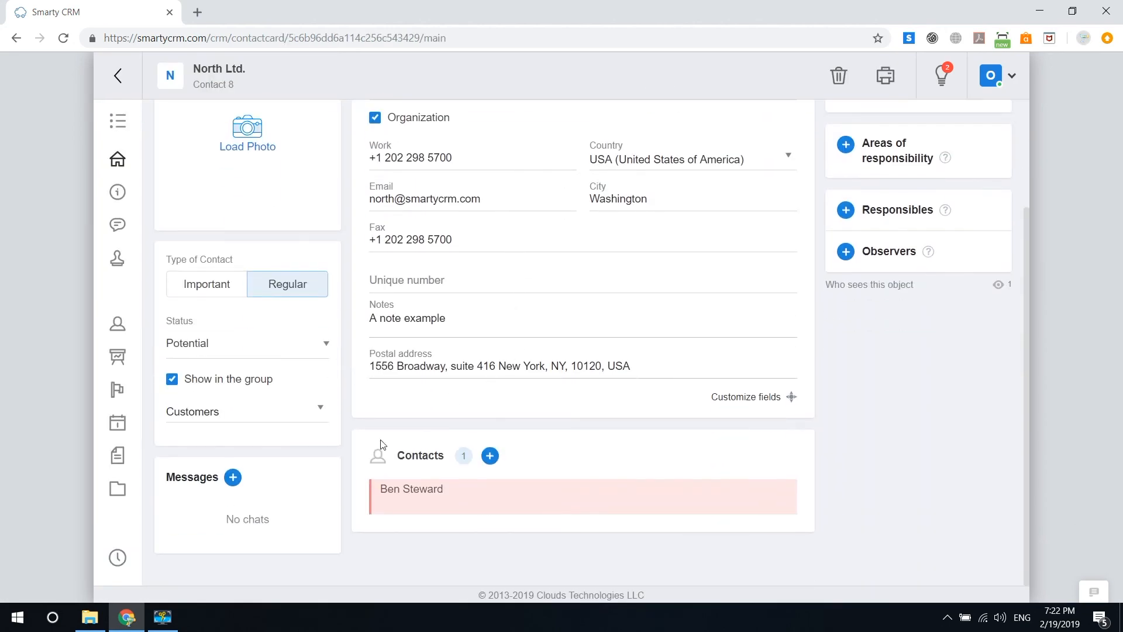